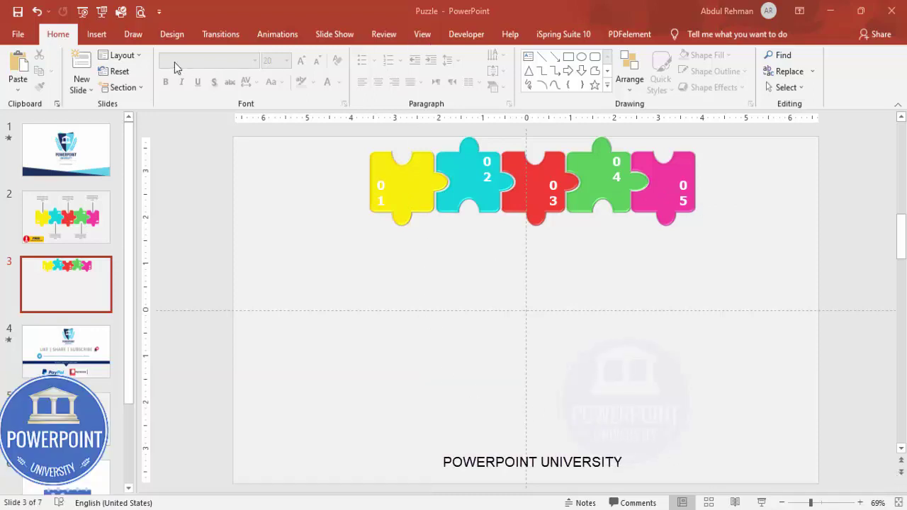
- Draw a blue rounded square and centre it horizontally and vertically on the slide
left_click(422, 35)
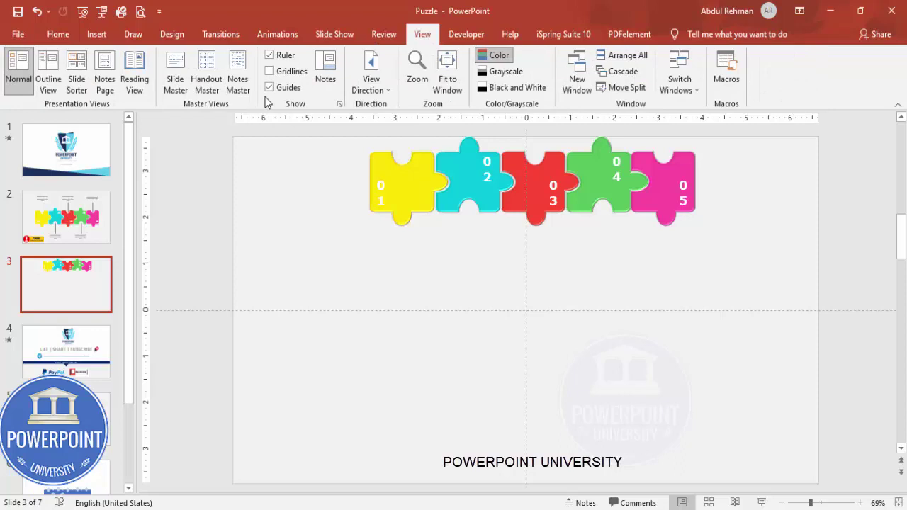
left_click(97, 34)
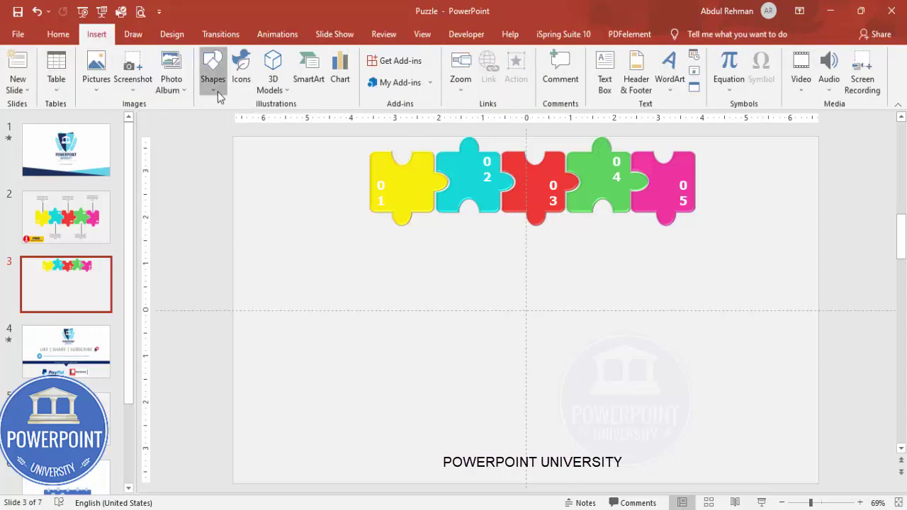
left_click(216, 90)
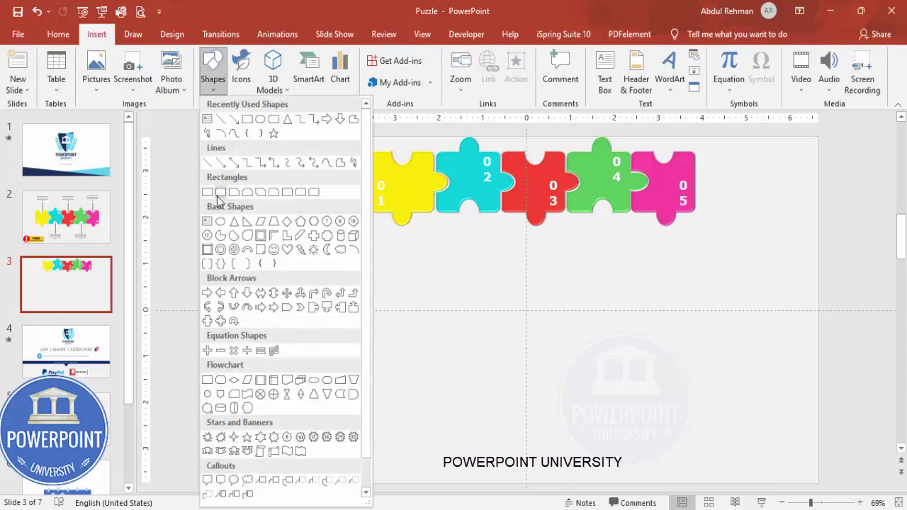
left_click(218, 195)
left_click_drag(335, 276, 425, 370)
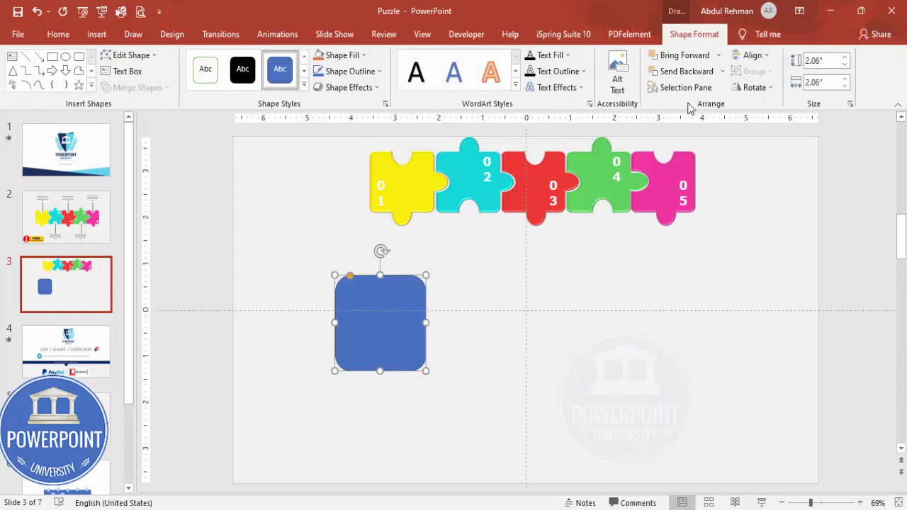
left_click(752, 56)
left_click(776, 95)
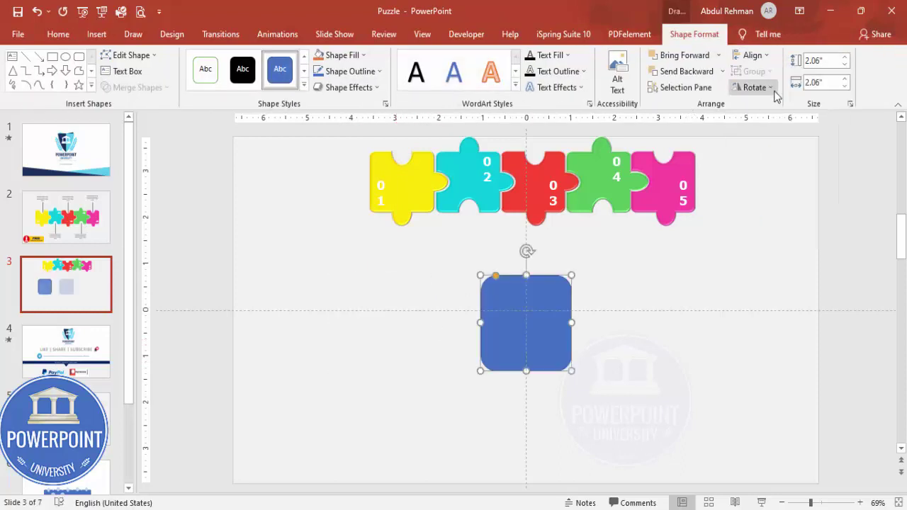
left_click(753, 55)
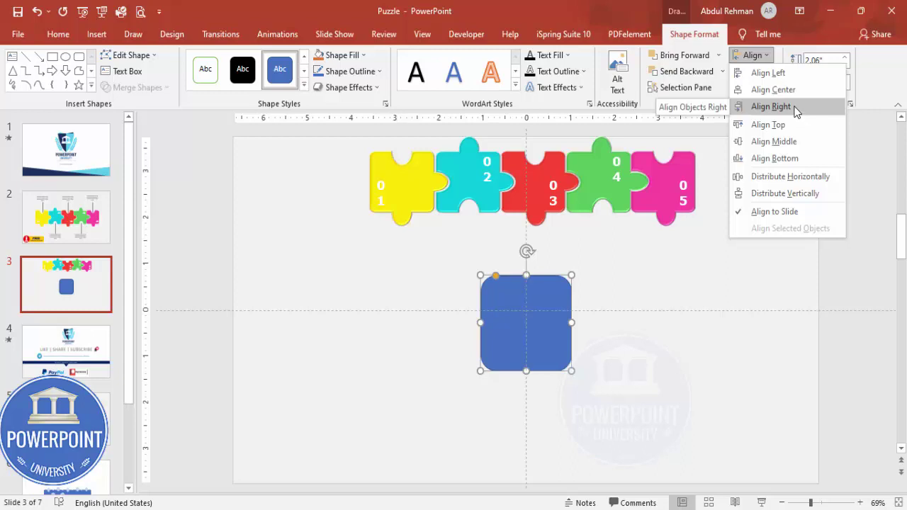
left_click(791, 141)
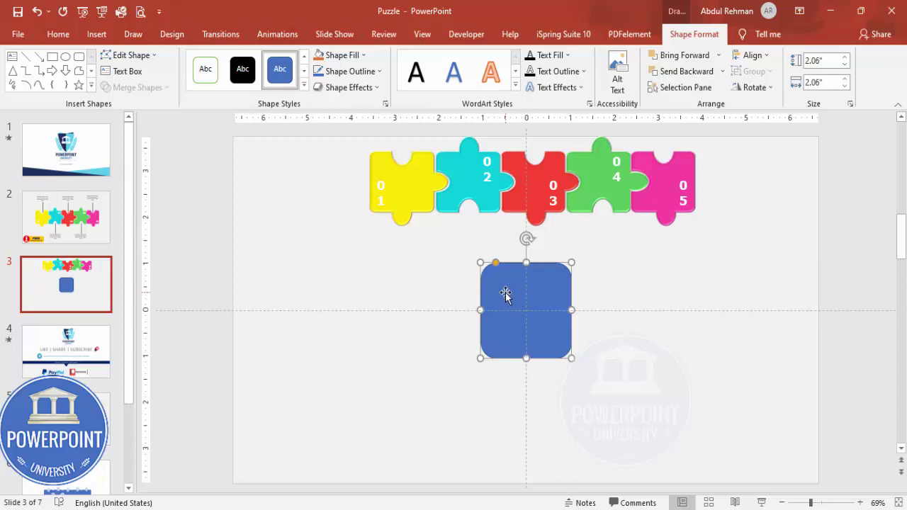
- Ctrl-drag copies of the square until five sit side by side in a row
left_click_drag(506, 295, 597, 293)
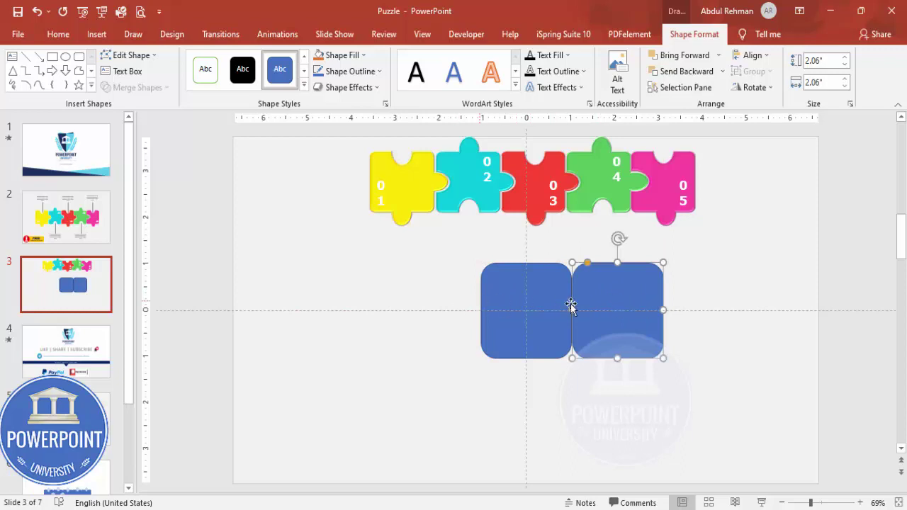
left_click(523, 300, "shift")
left_click_drag(543, 295, 356, 293)
left_click(445, 380)
left_click(619, 310)
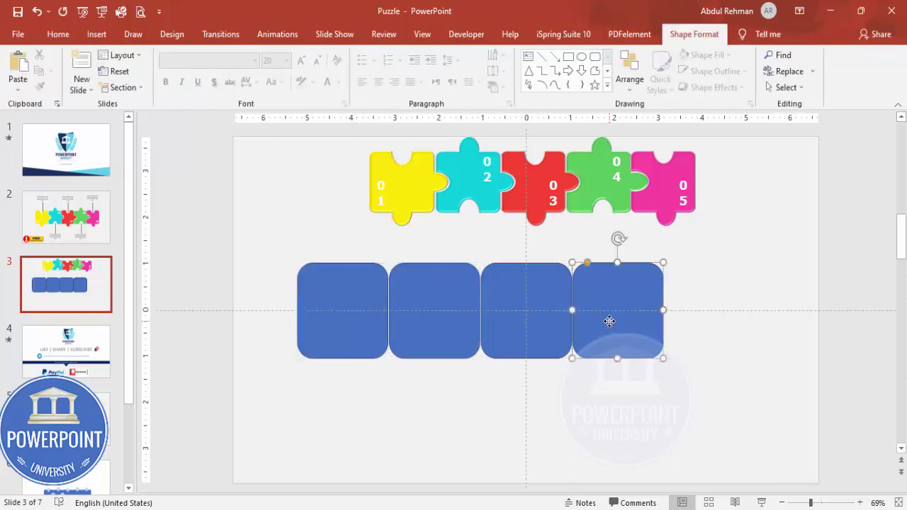
left_click_drag(614, 296, 707, 298)
left_click(699, 394)
left_click_drag(775, 406, 247, 255)
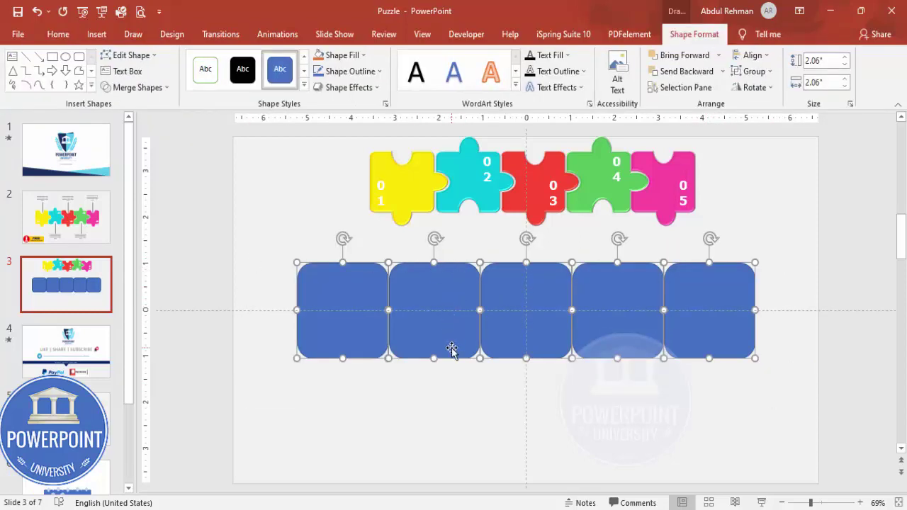
left_click(430, 376)
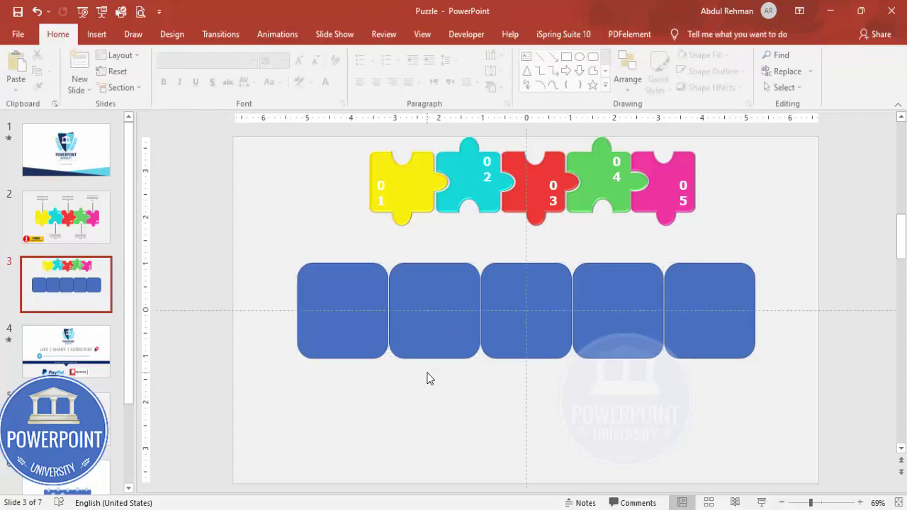
- Draw a small oval on the first square's top edge with no outline and light green fill
left_click(97, 35)
left_click(210, 83)
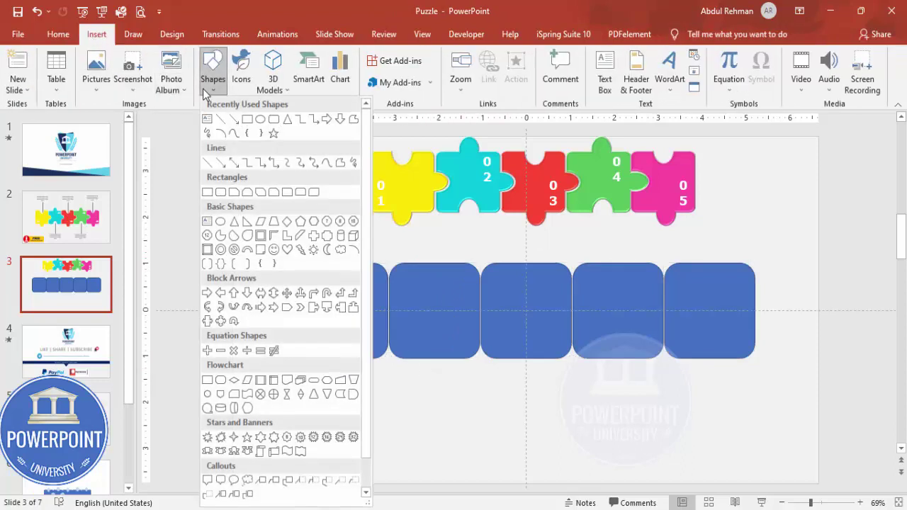
left_click(220, 224)
left_click_drag(339, 265, 357, 276)
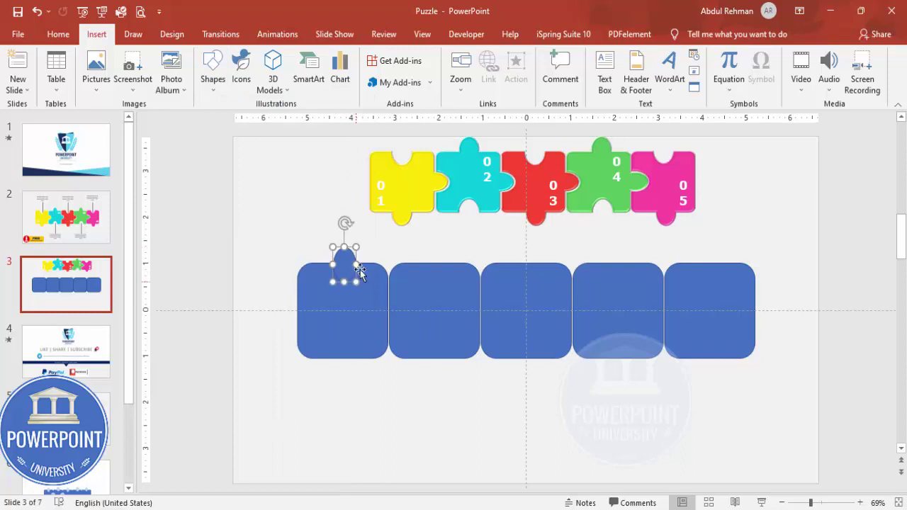
left_click(347, 70)
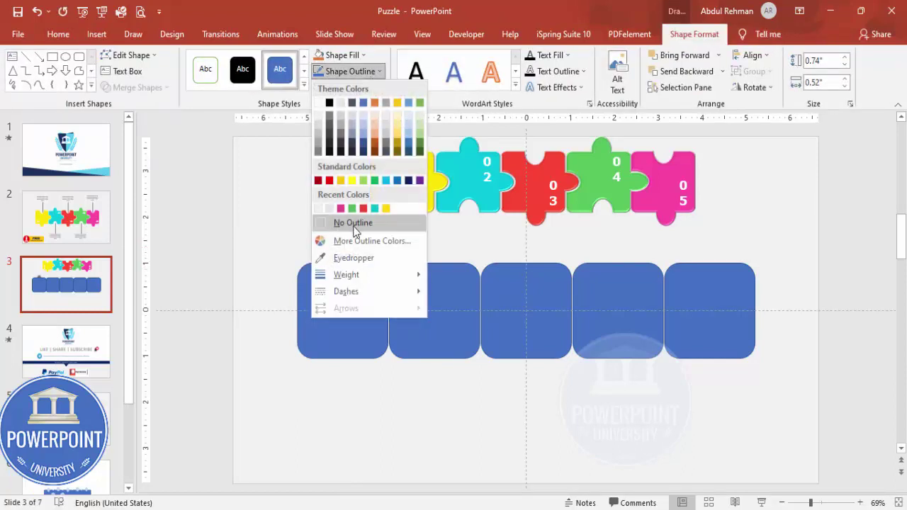
left_click(353, 223)
left_click(340, 54)
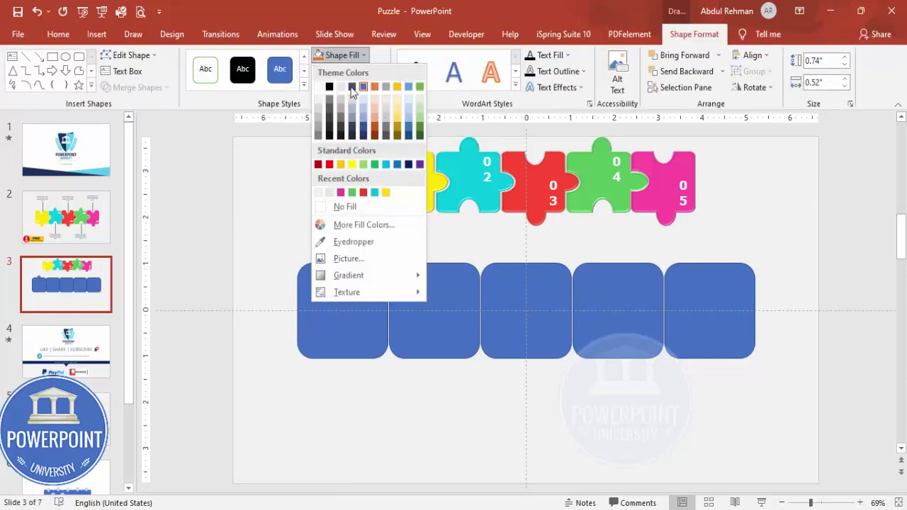
left_click(420, 113)
left_click_drag(348, 257, 344, 258)
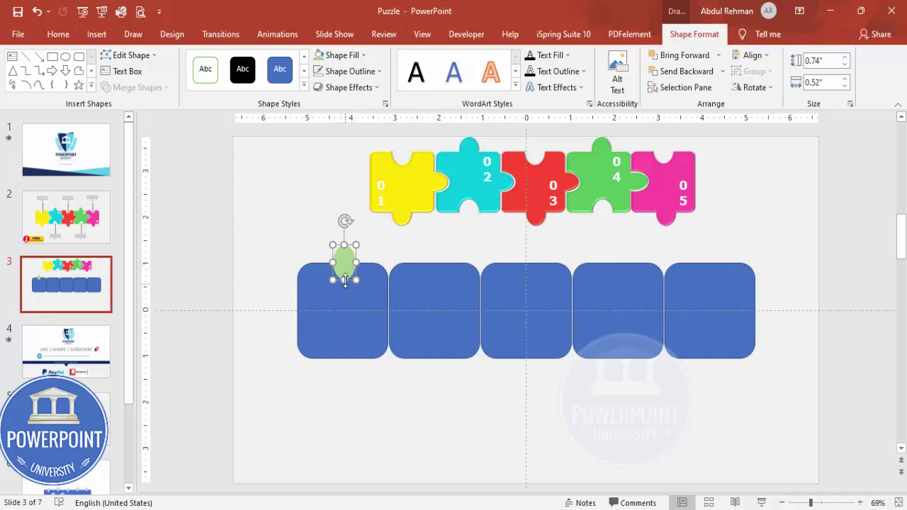
- Copy the oval to the first square's bottom edge, then copy the pair onto the other squares
left_click_drag(344, 262, 350, 369)
left_click(367, 378)
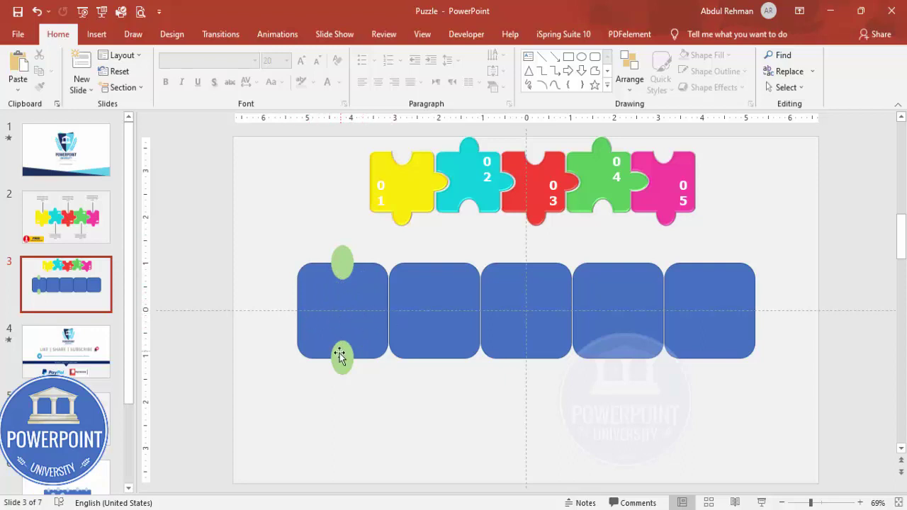
left_click(347, 267)
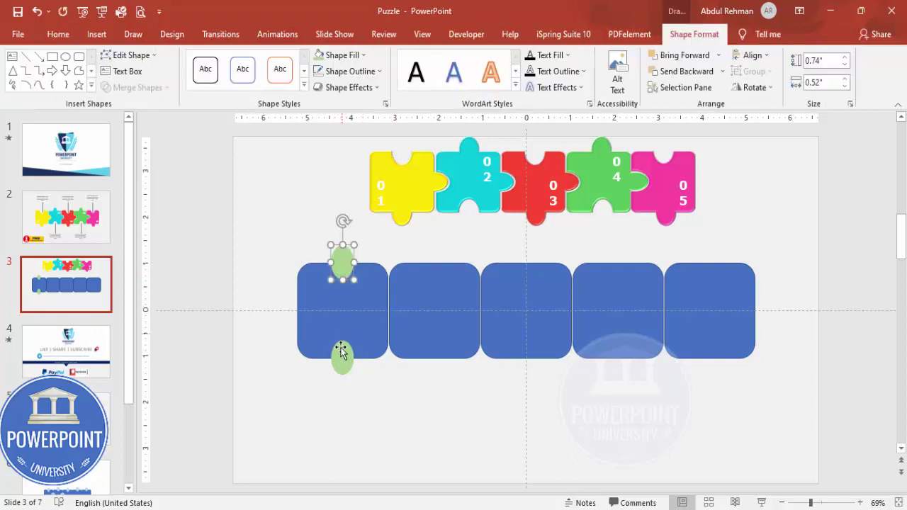
left_click(347, 359, "shift")
left_click_drag(345, 360, 713, 375)
left_click(434, 420)
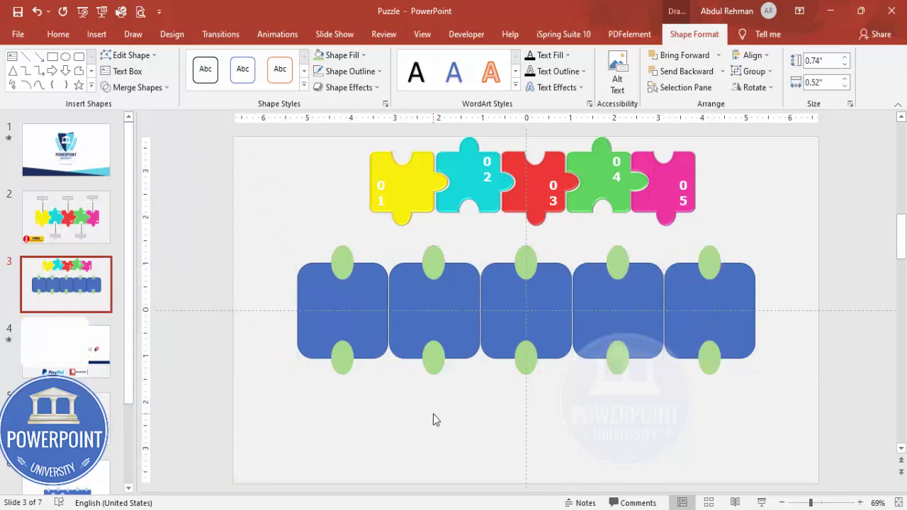
- Duplicate the top oval, rotate it 90° sideways, and move it onto the first joint
left_click(335, 261)
key("Right")
key("Right")
key("Down")
key("Down")
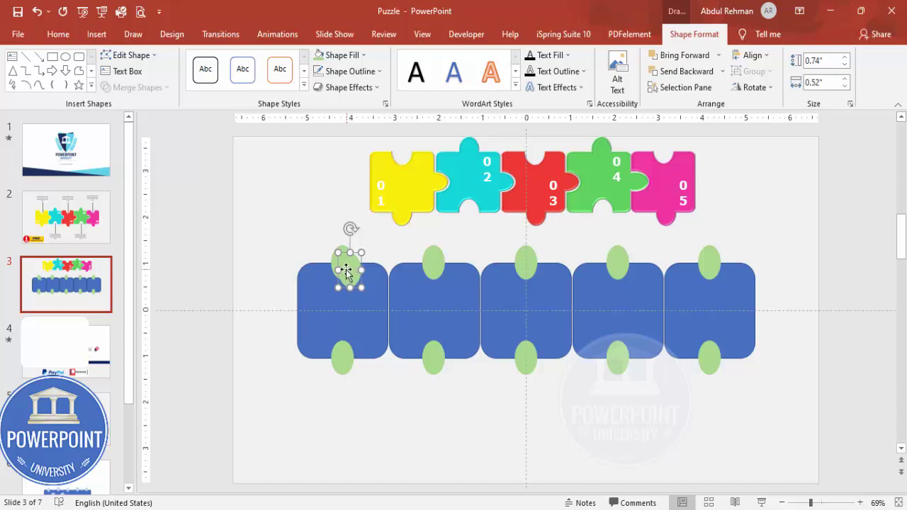
left_click(753, 87)
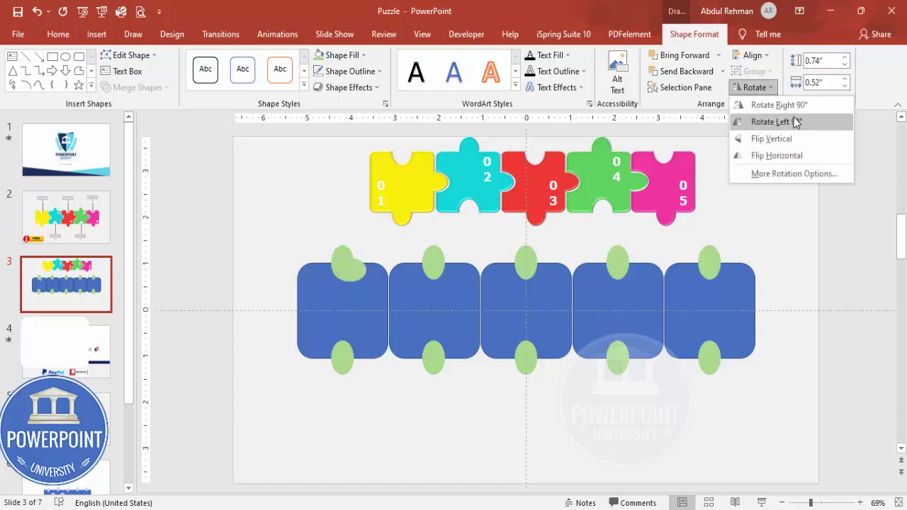
left_click(796, 122)
left_click_drag(344, 266, 381, 309)
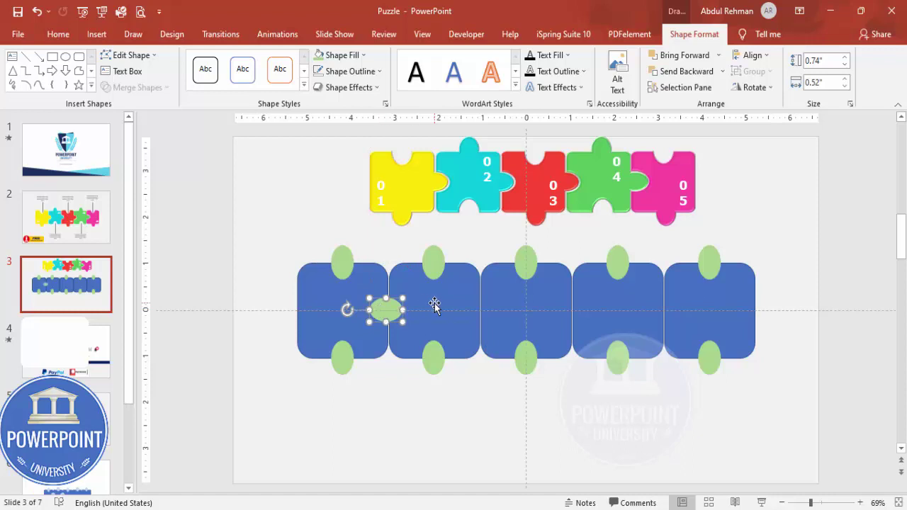
- Copy the sideways oval onto the remaining joints between neighbouring squares
left_click(435, 305)
left_click(370, 301)
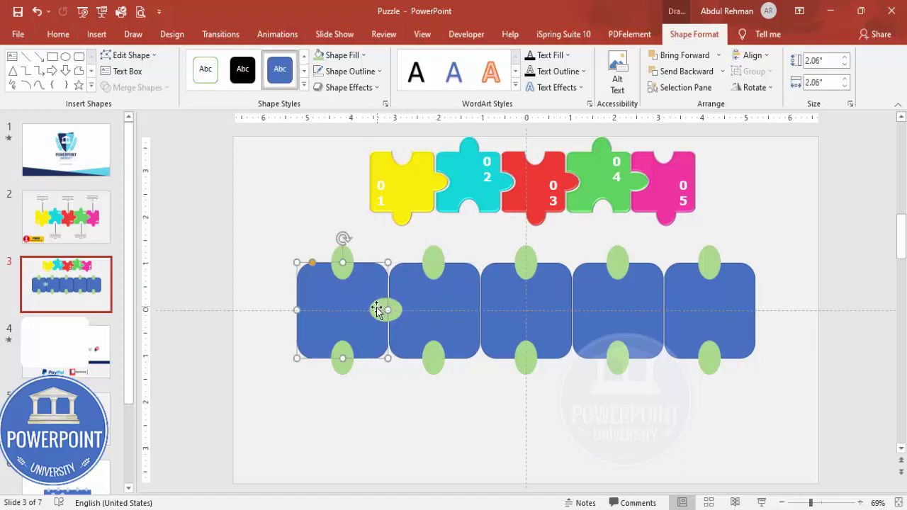
left_click(379, 312)
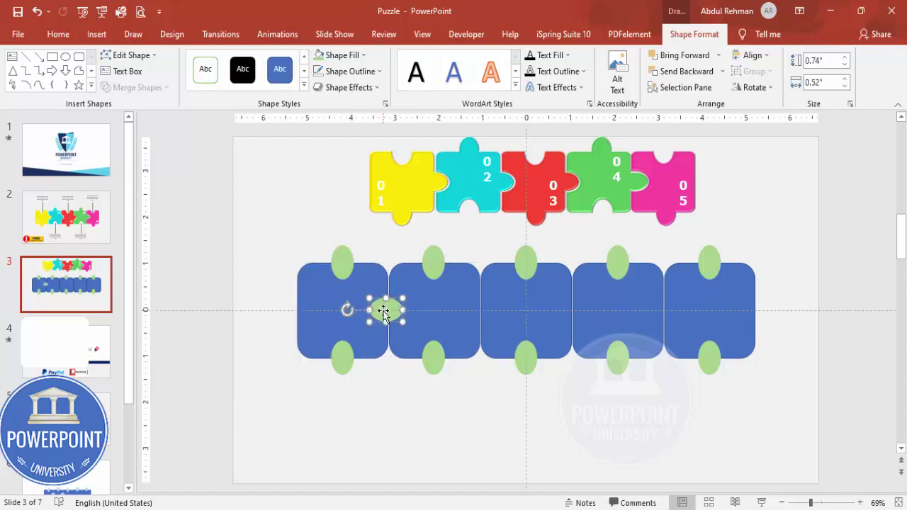
left_click_drag(384, 313, 668, 315)
left_click(781, 297)
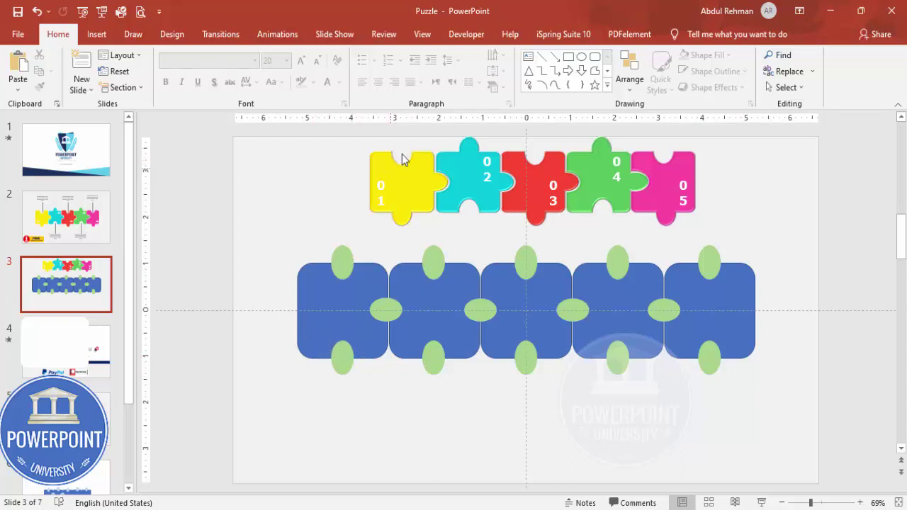
- Shape the first block with a top notch plus bottom and right knobs, and fill it light blue
left_click(335, 305)
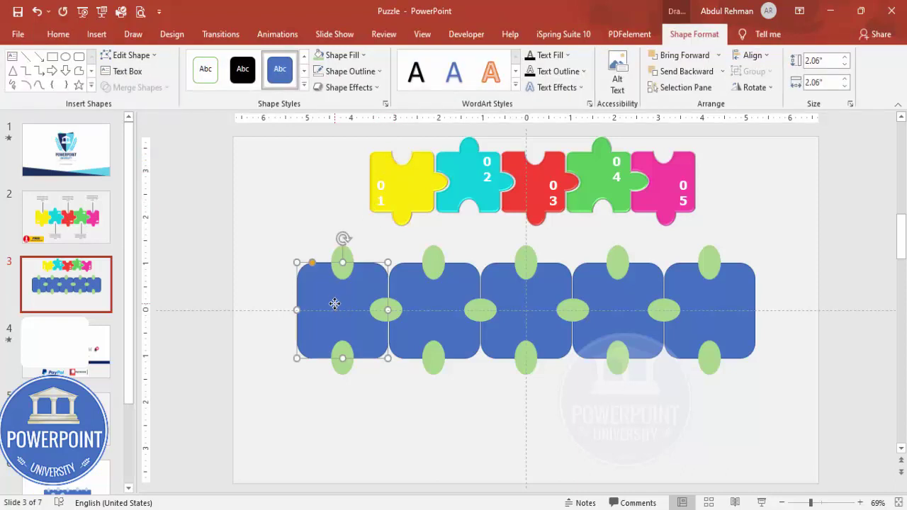
left_click(348, 259, "shift")
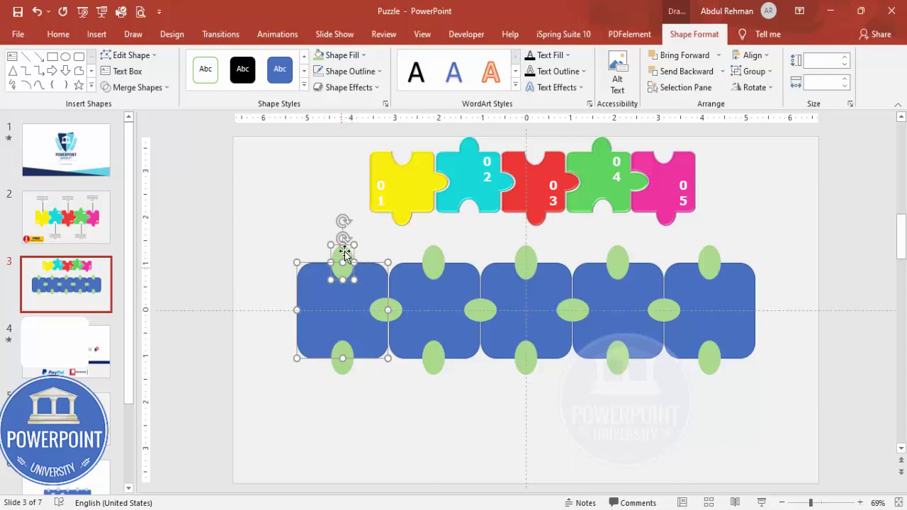
left_click(150, 87)
left_click(136, 172)
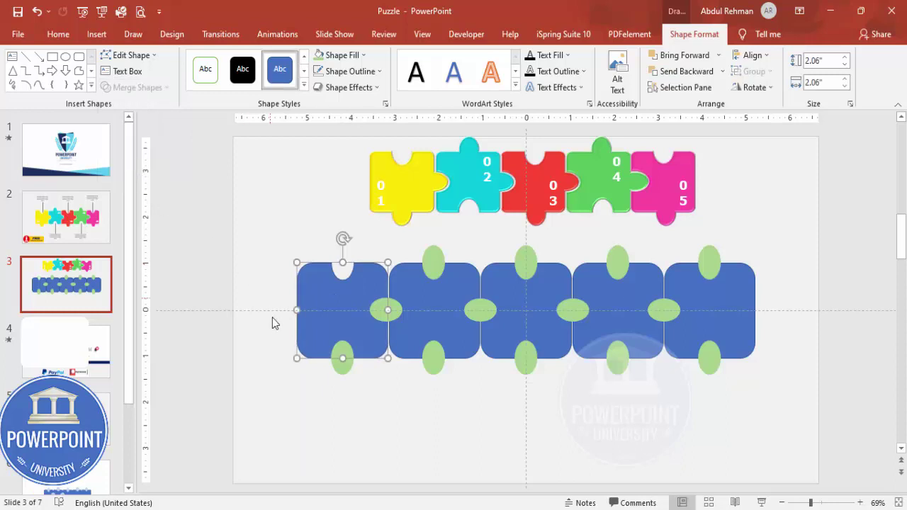
left_click(344, 368, "shift")
left_click(159, 88)
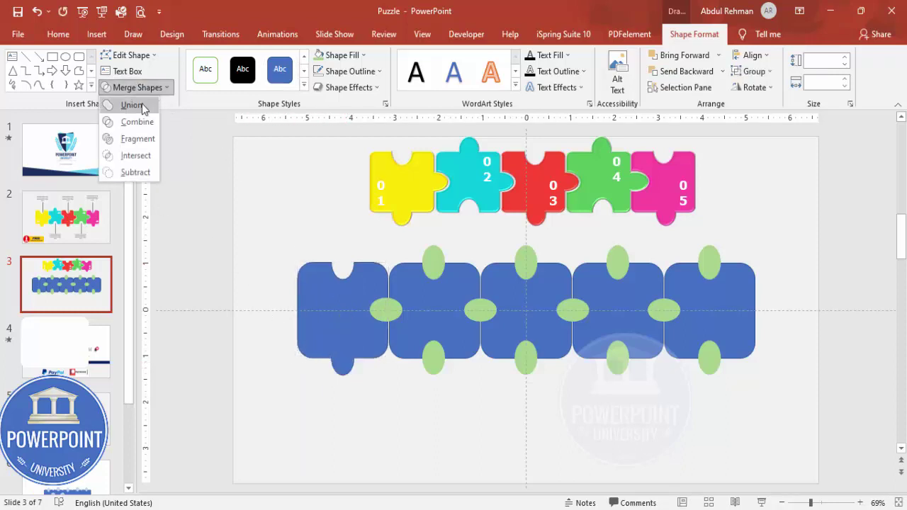
left_click(142, 104)
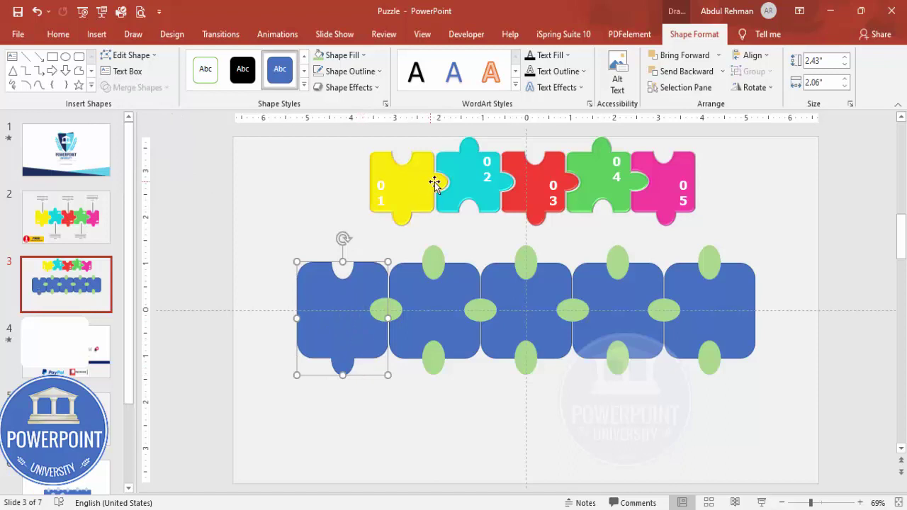
left_click(396, 312, "shift")
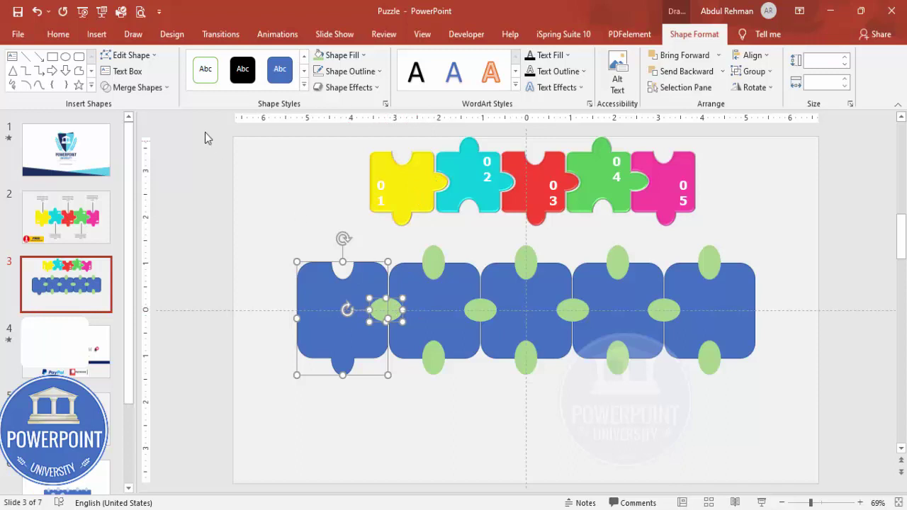
left_click(136, 87)
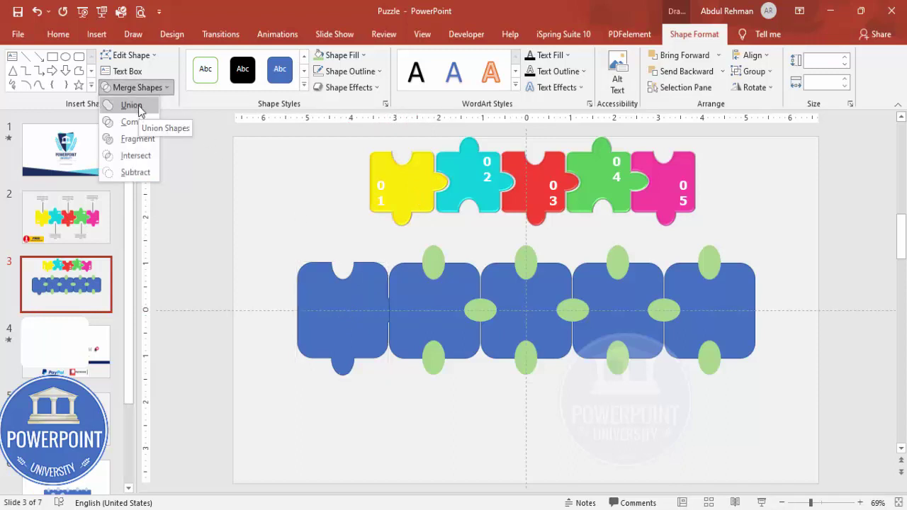
left_click(138, 106)
left_click(345, 59)
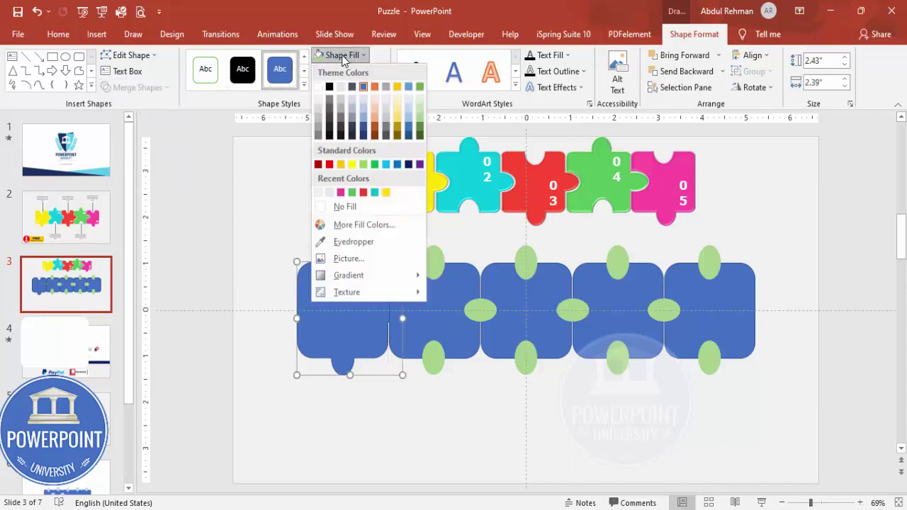
left_click(385, 164)
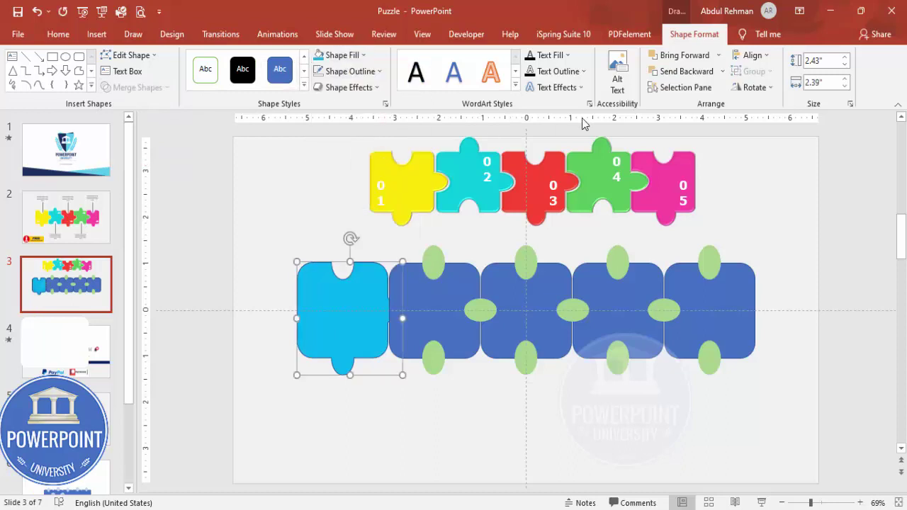
- Union the second block's top oval as a knob and subtract its bottom oval as a notch
left_click(462, 282)
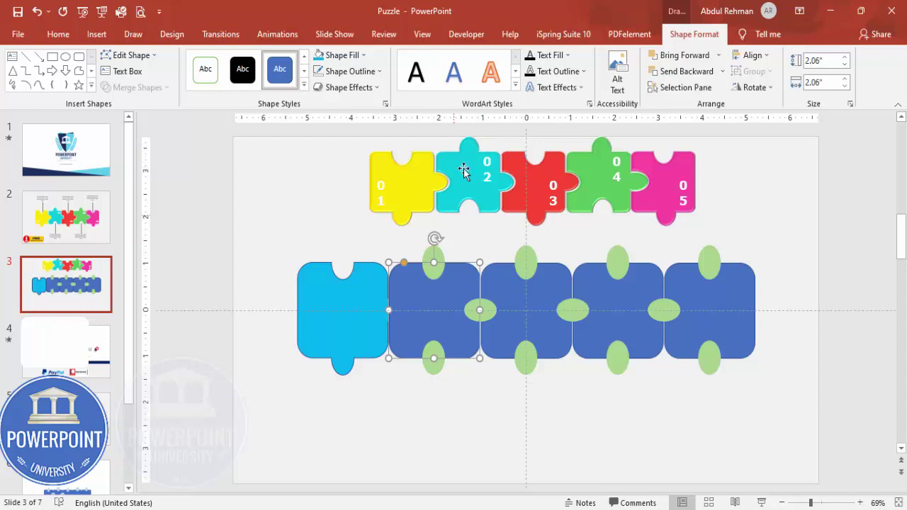
left_click(436, 258, "shift")
left_click(142, 87)
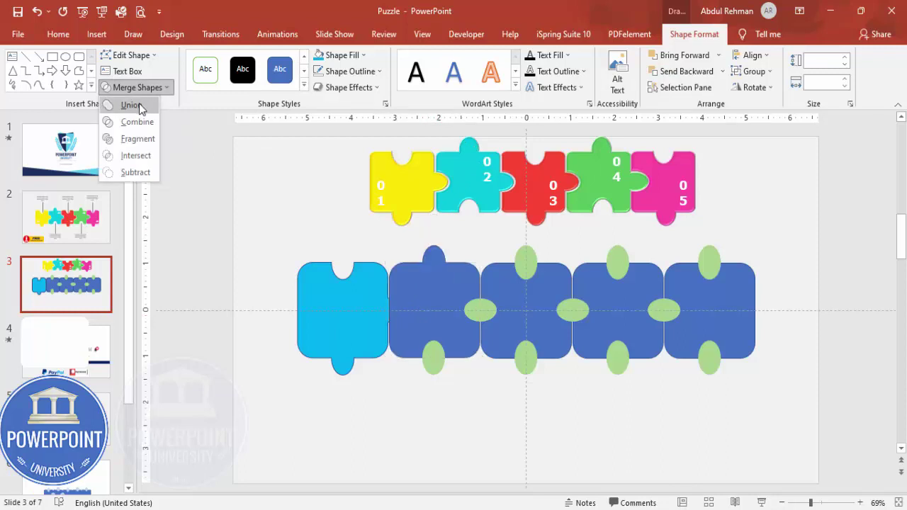
left_click(139, 103)
left_click(434, 370, "shift")
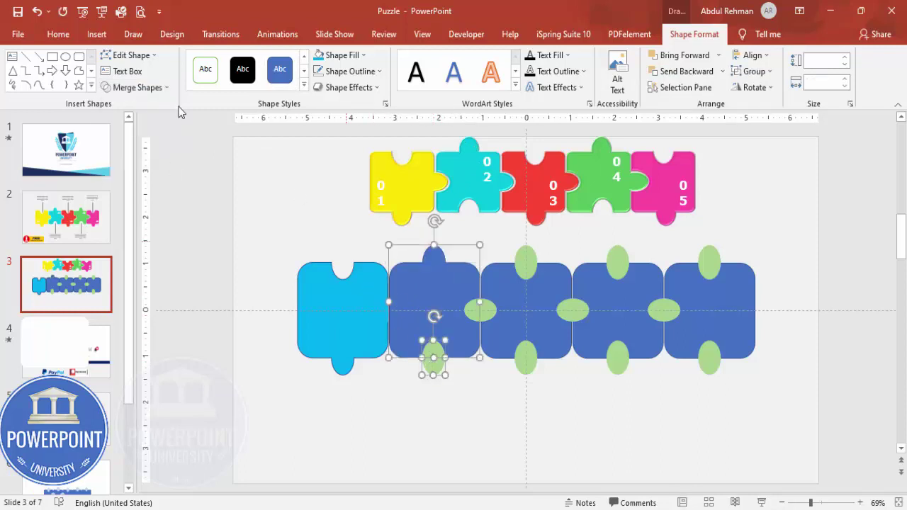
left_click(162, 90)
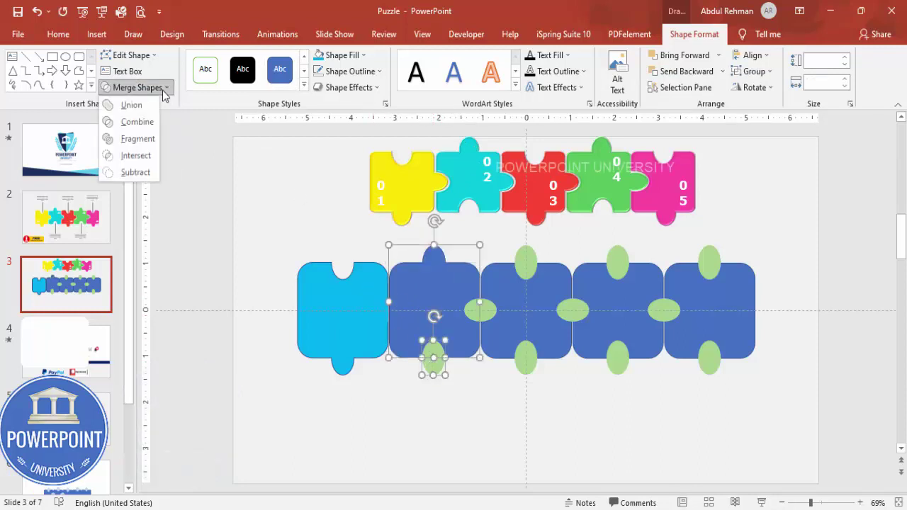
left_click(147, 172)
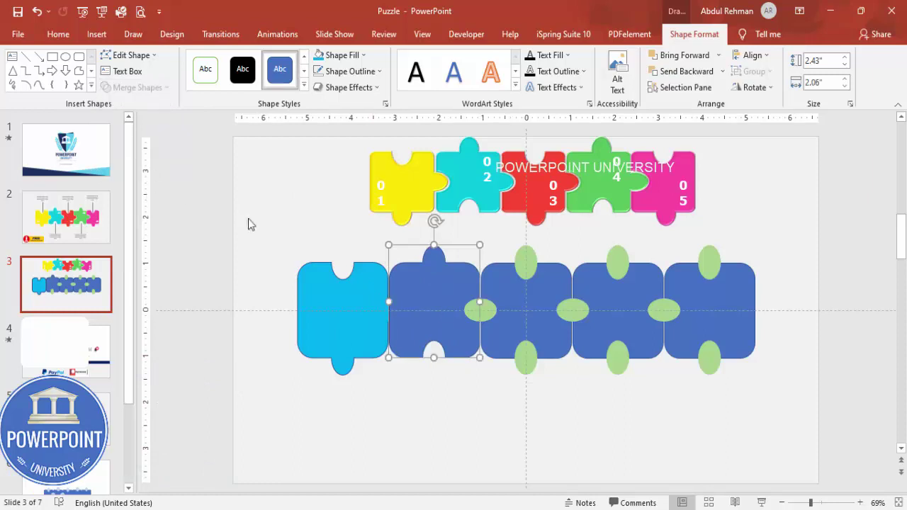
left_click(482, 310, "shift")
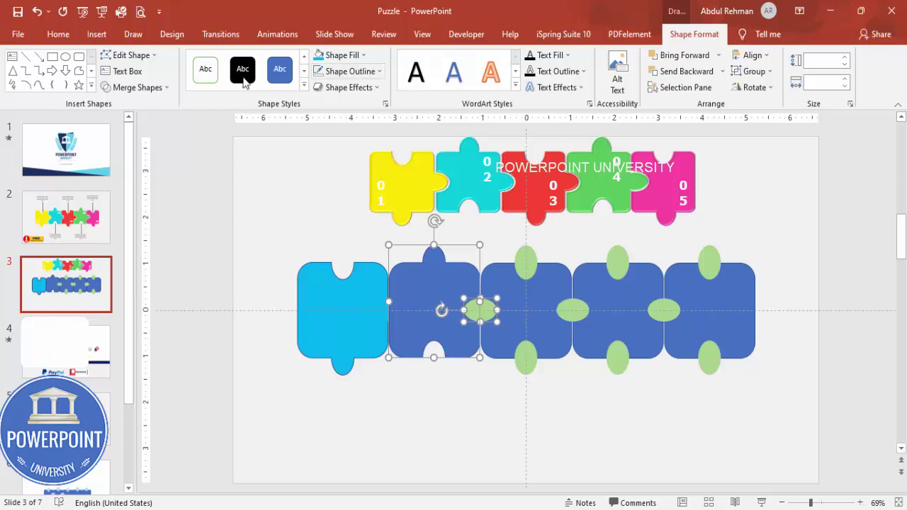
- Join the right oval into the second piece and fill it yellow
left_click(144, 89)
left_click(436, 304)
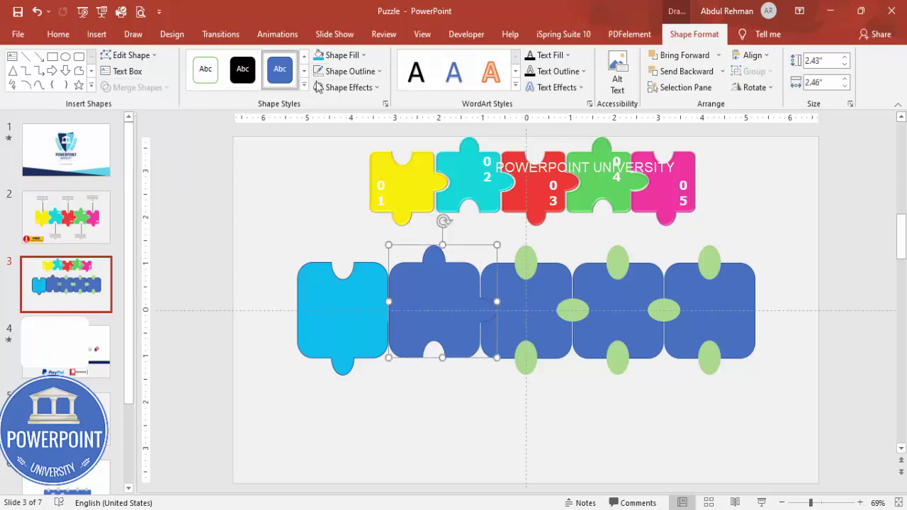
left_click(343, 56)
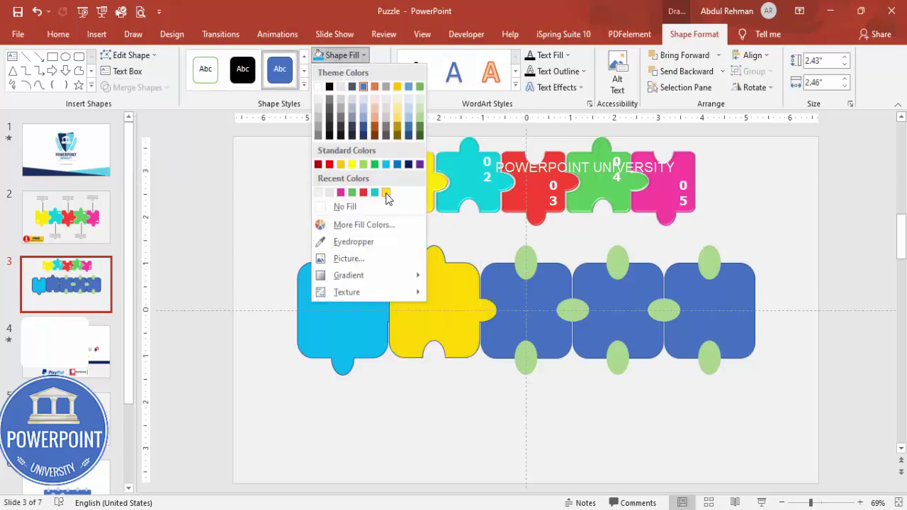
left_click(387, 192)
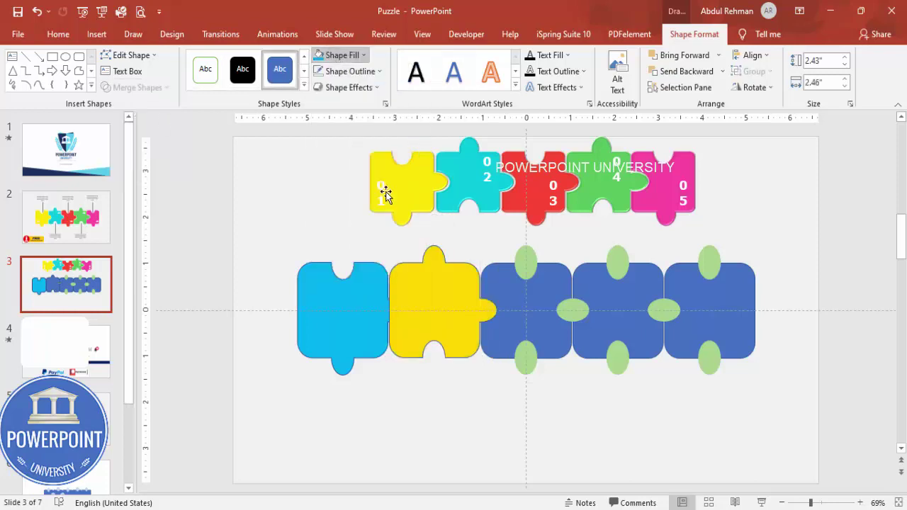
- Subtract the third block's top oval as a notch and union its bottom oval as a knob
left_click(543, 295)
left_click(347, 296)
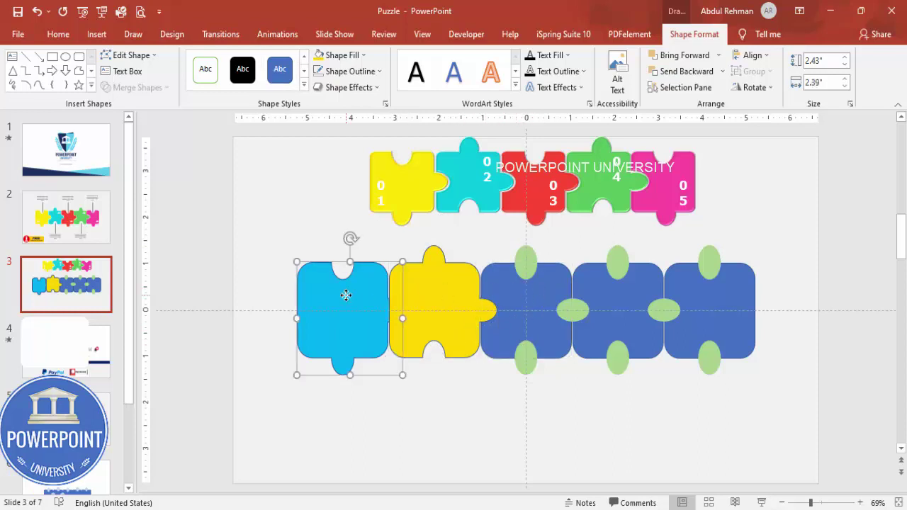
left_click(539, 309)
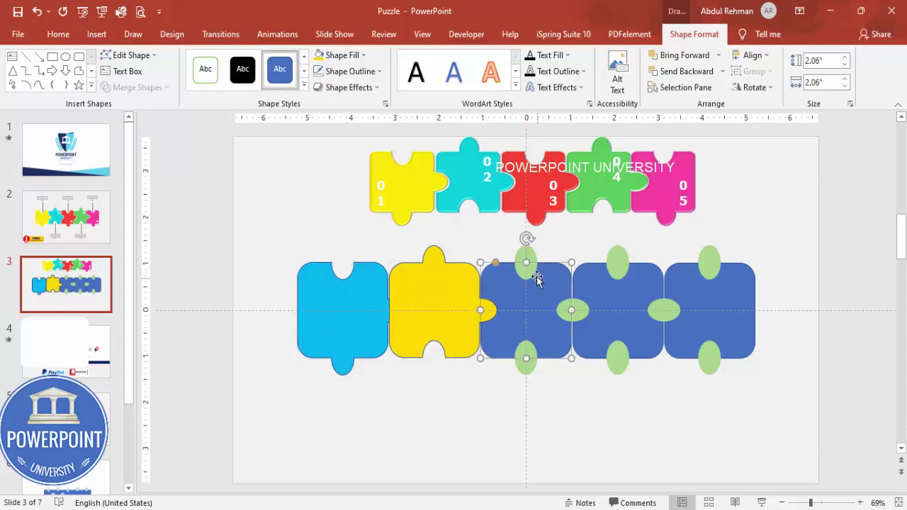
left_click(533, 264, "shift")
left_click(168, 88)
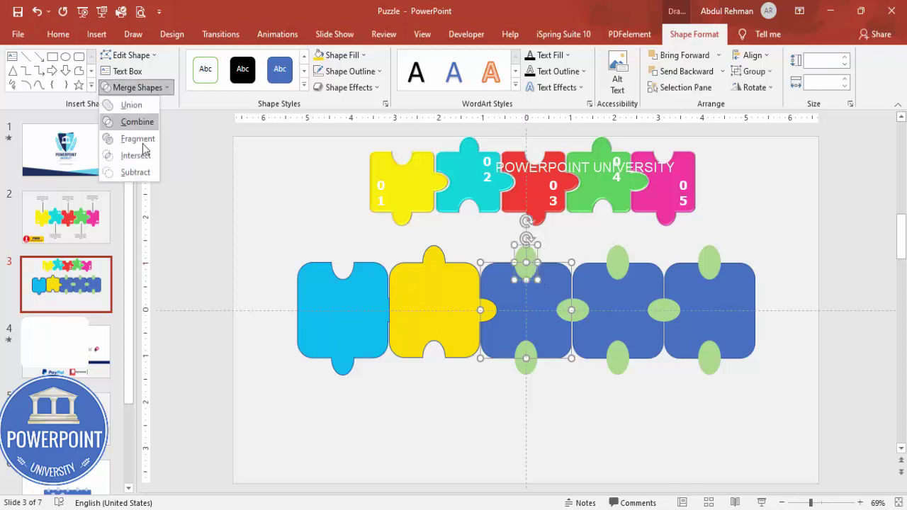
left_click(141, 172)
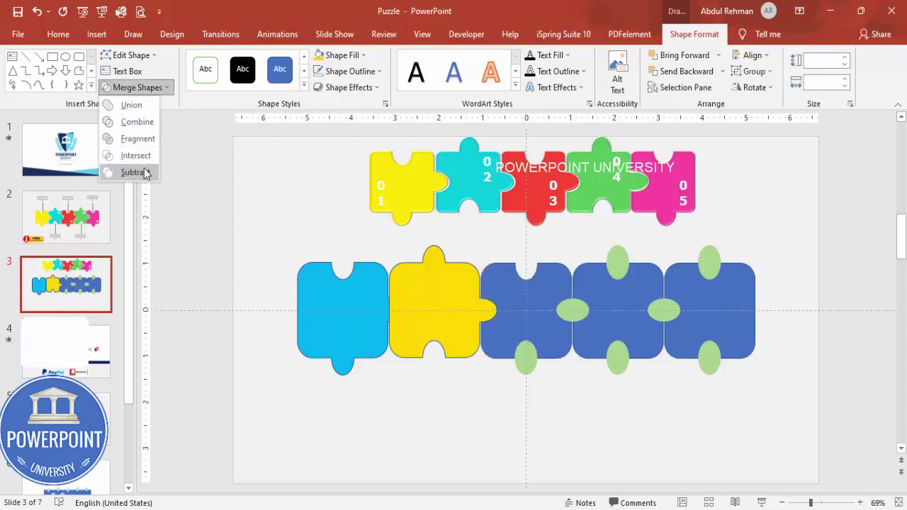
left_click(525, 366, "shift")
left_click(139, 88)
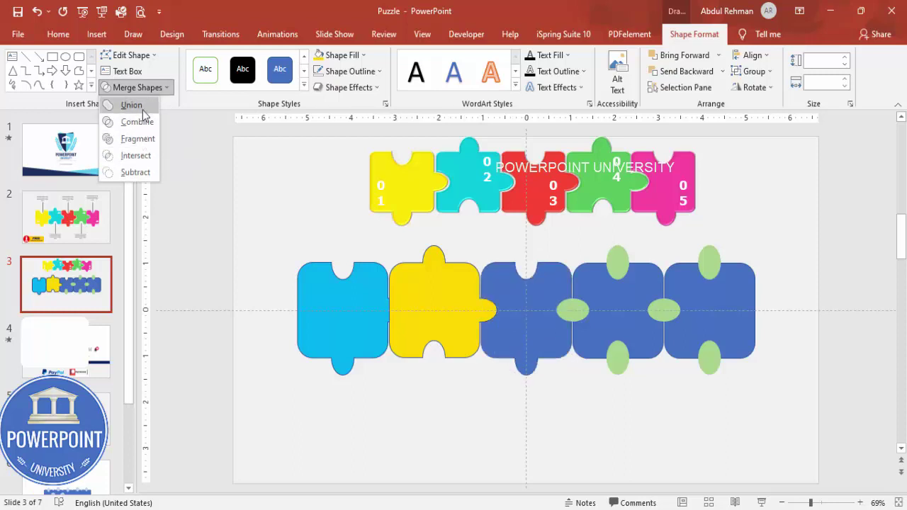
left_click(141, 106)
- Join the right oval into the third piece and fill it red
left_click(573, 309, "shift")
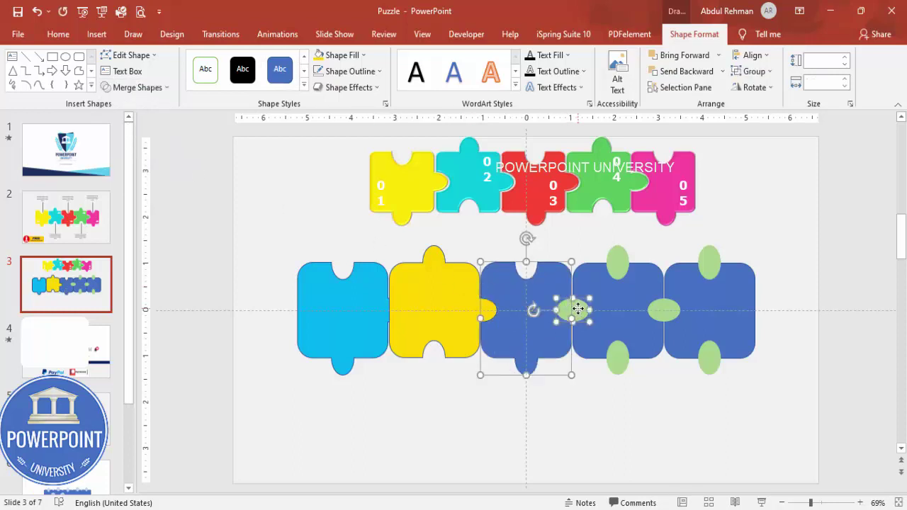
left_click(142, 87)
left_click(127, 105)
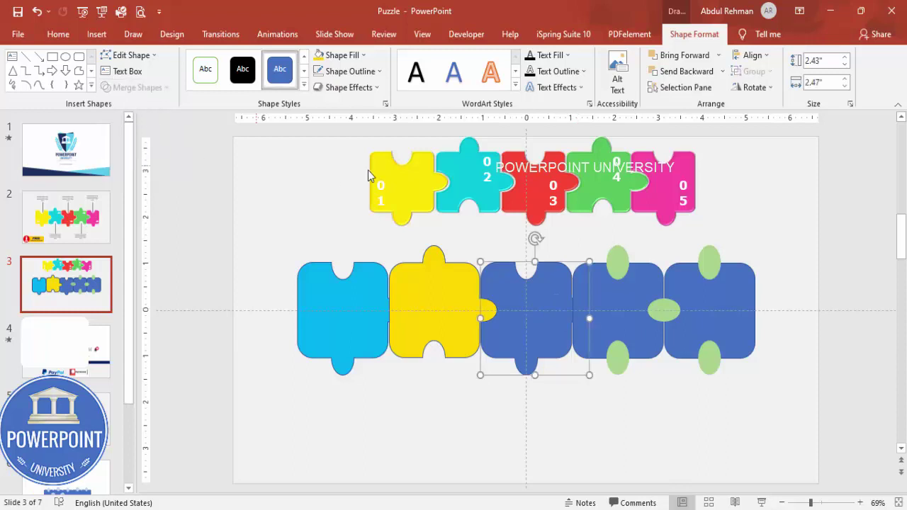
left_click(354, 57)
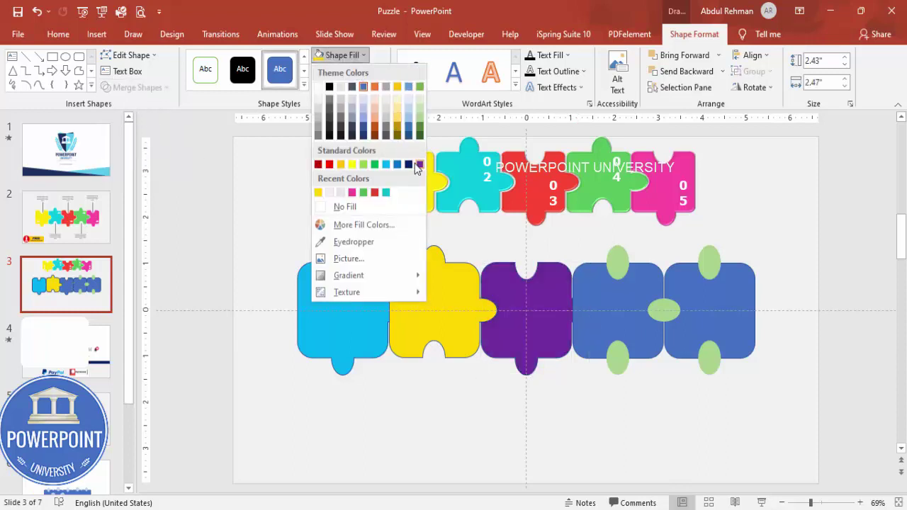
left_click(374, 192)
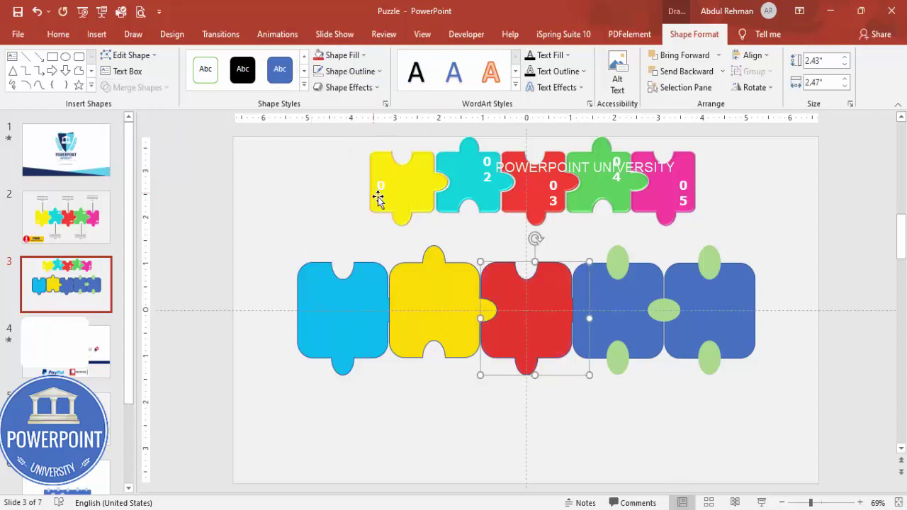
- Give the fourth block a top knob, bottom notch and right knob, and fill it pink
left_click(635, 312)
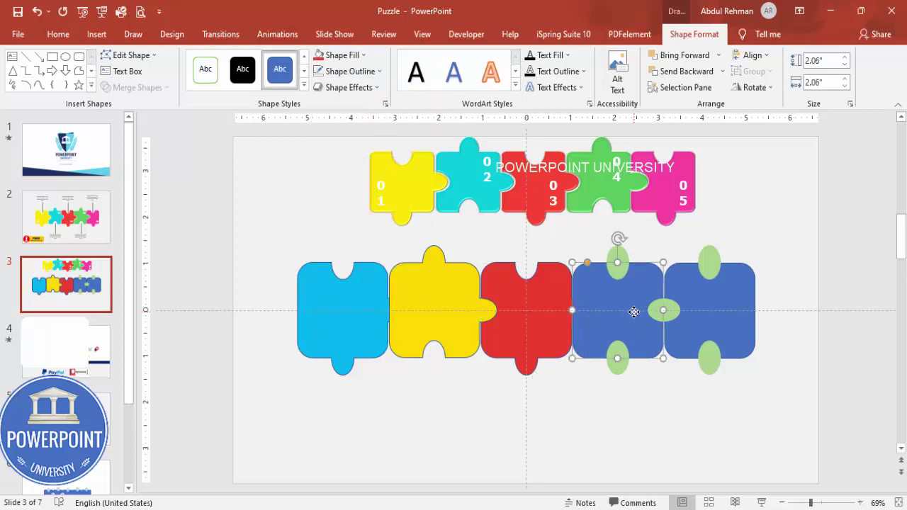
left_click(622, 257, "shift")
left_click(135, 87)
left_click(124, 106)
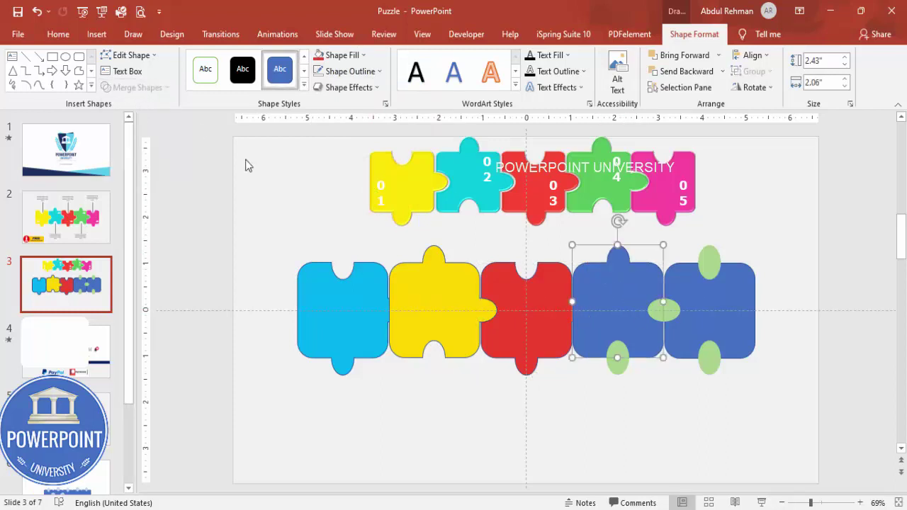
left_click(614, 365, "shift")
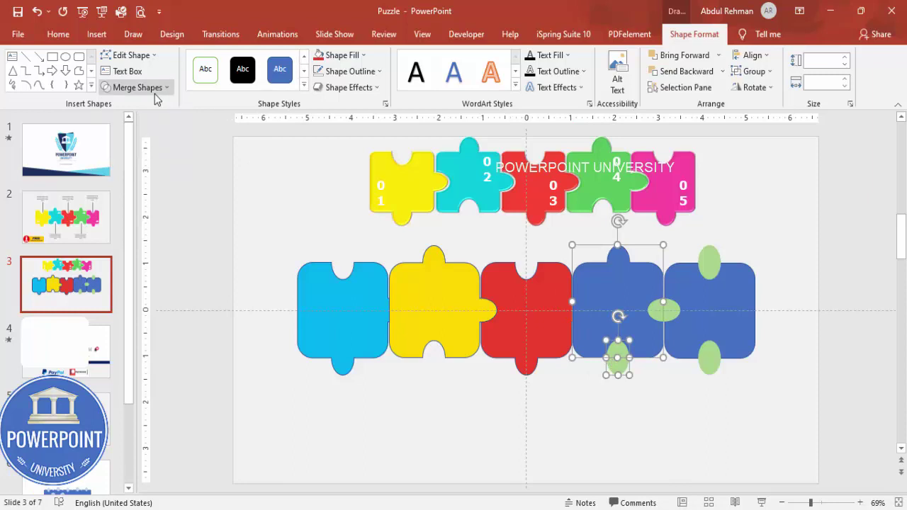
left_click(135, 87)
left_click(143, 173)
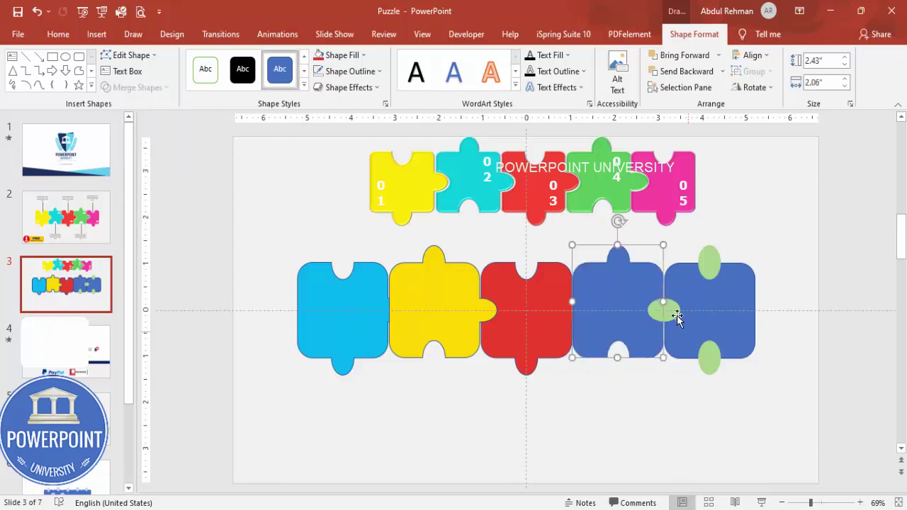
left_click(670, 311, "shift")
left_click(135, 87)
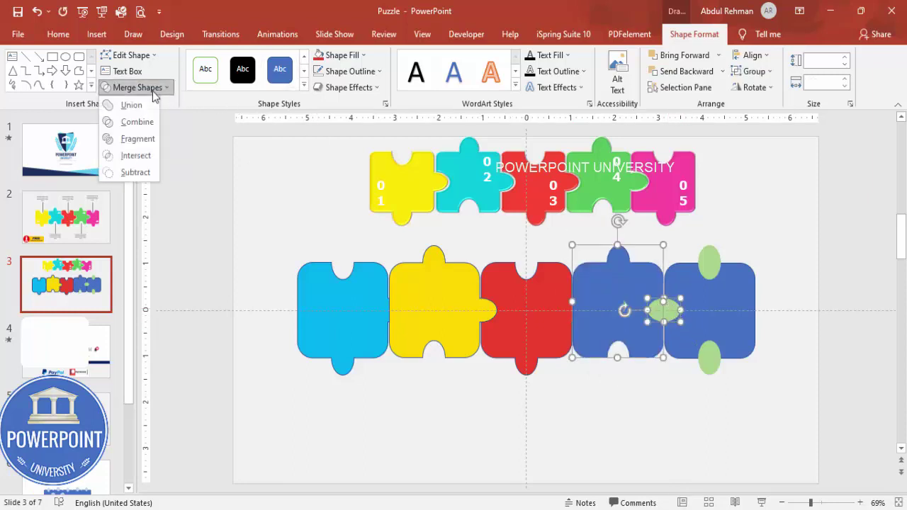
left_click(148, 108)
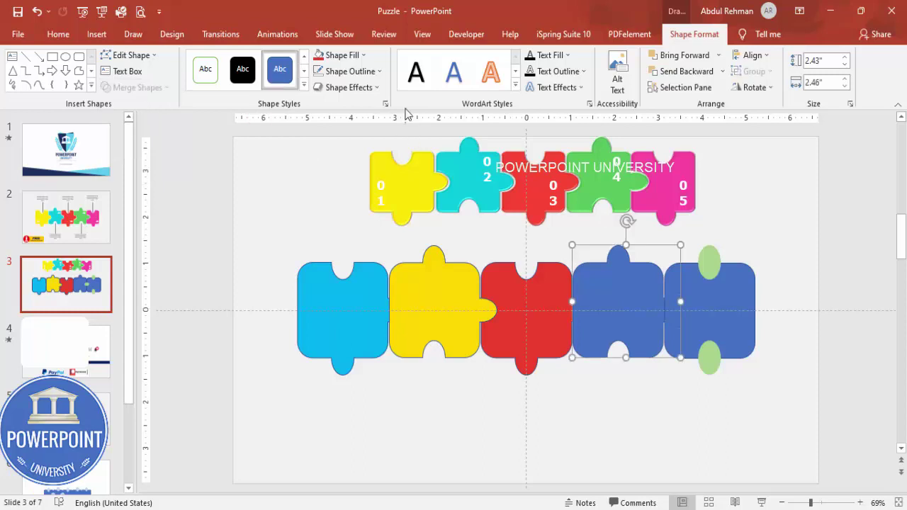
left_click(339, 55)
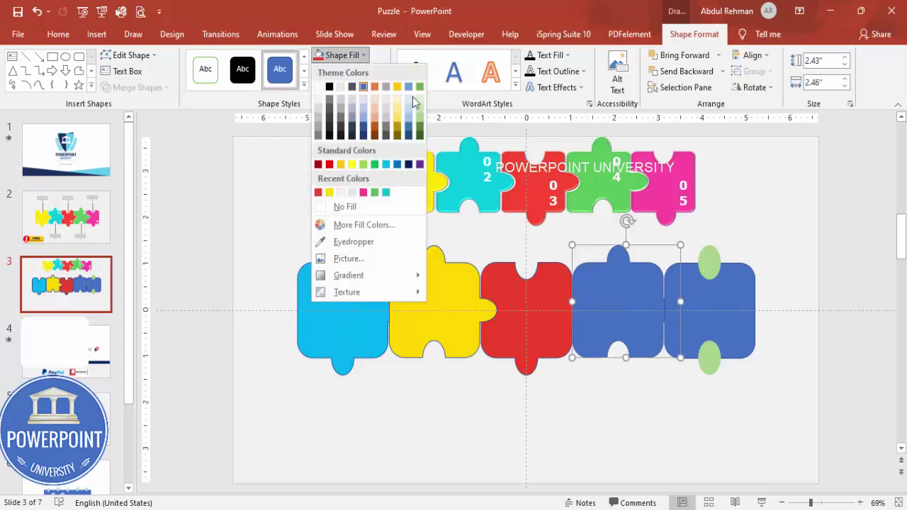
left_click(364, 192)
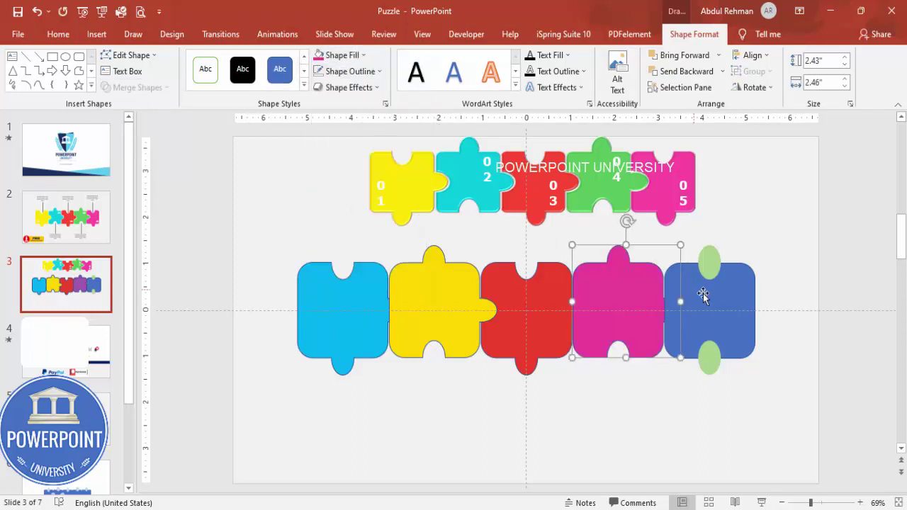
- Subtract the top oval from the blue piece and union its bottom oval as a tab
left_click(730, 313)
left_click(719, 262, "shift")
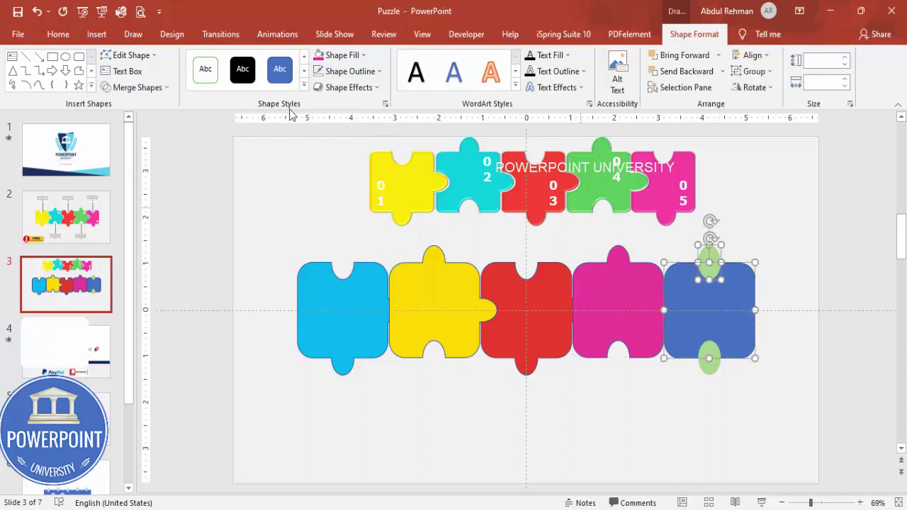
left_click(163, 87)
left_click(135, 173)
left_click(726, 344)
left_click(710, 365, "shift")
left_click(160, 95)
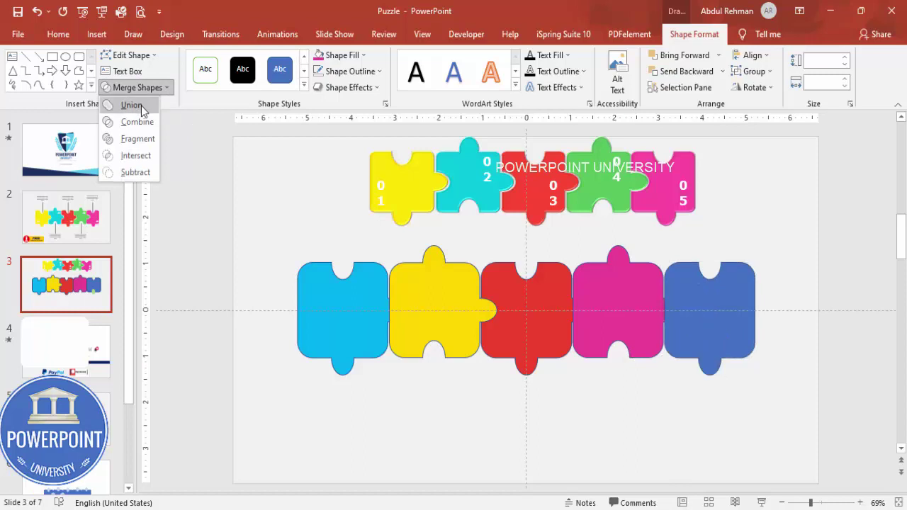
left_click(141, 105)
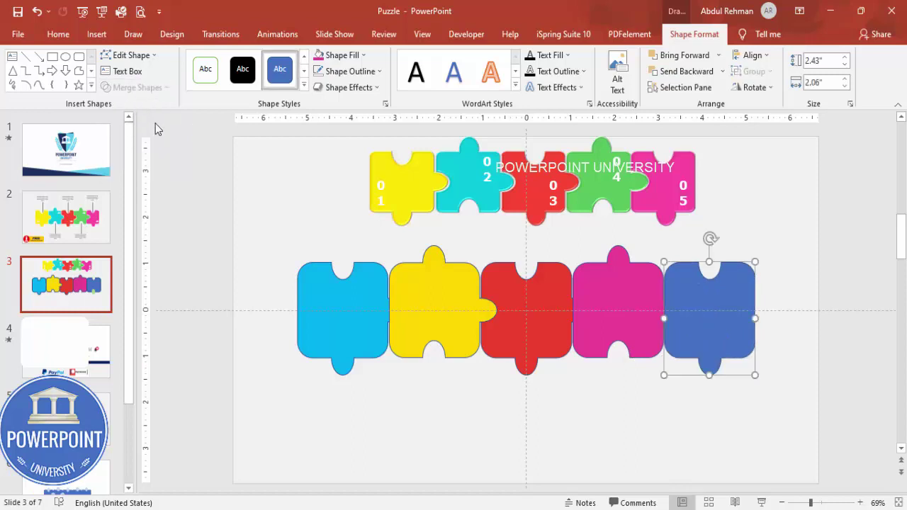
left_click(434, 429)
- Bring the cyan piece and then the red piece to the front
left_click(350, 332)
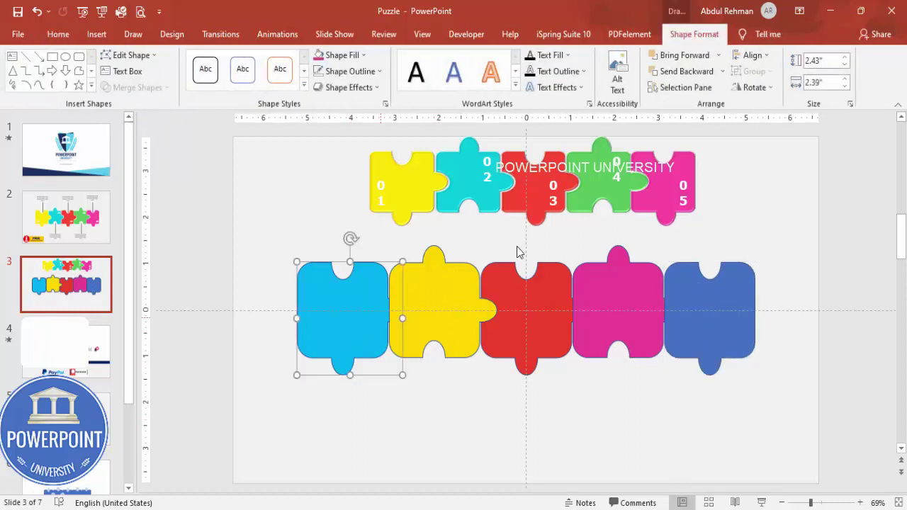
left_click(721, 55)
left_click(687, 89)
left_click(374, 419)
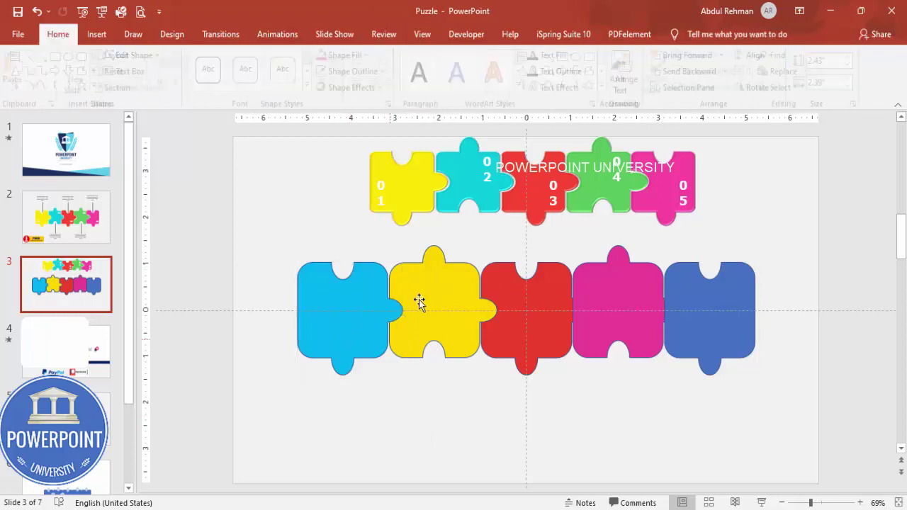
left_click(535, 304)
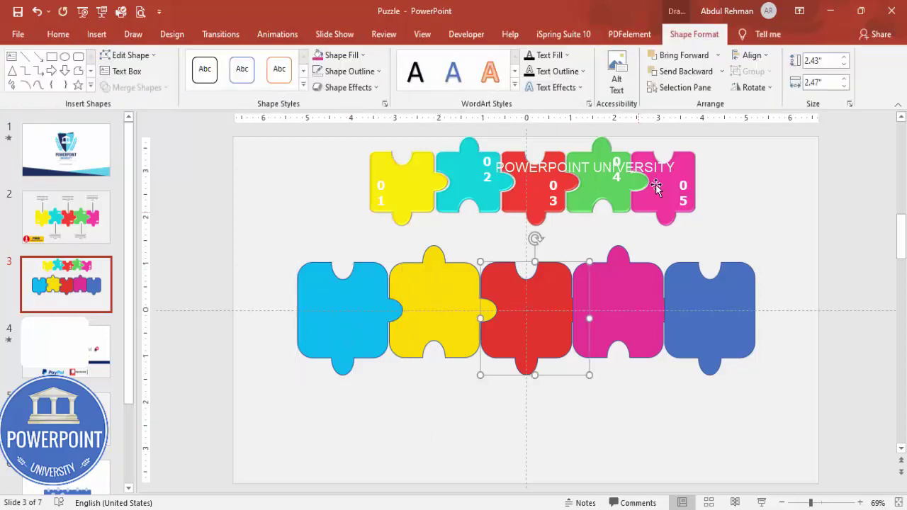
left_click(718, 56)
left_click(684, 89)
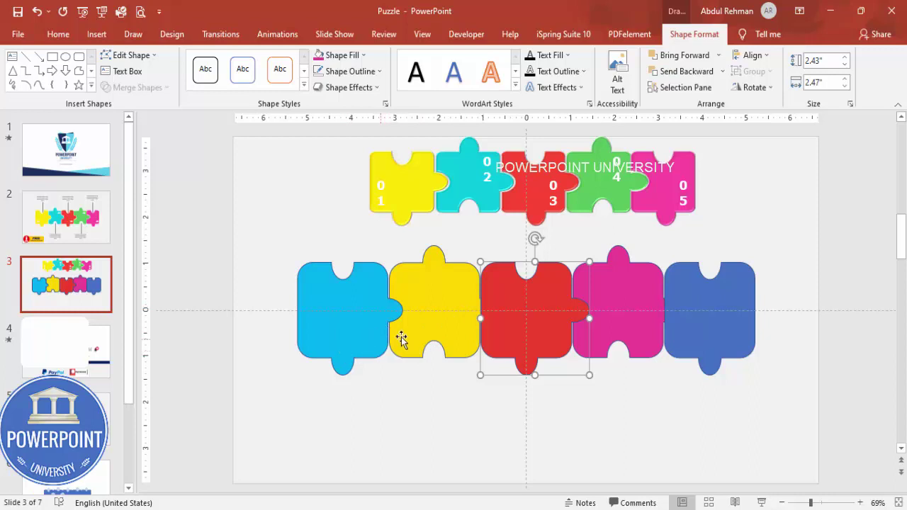
- Reposition the cyan piece in the row and select it together with the yellow piece
left_click(435, 298)
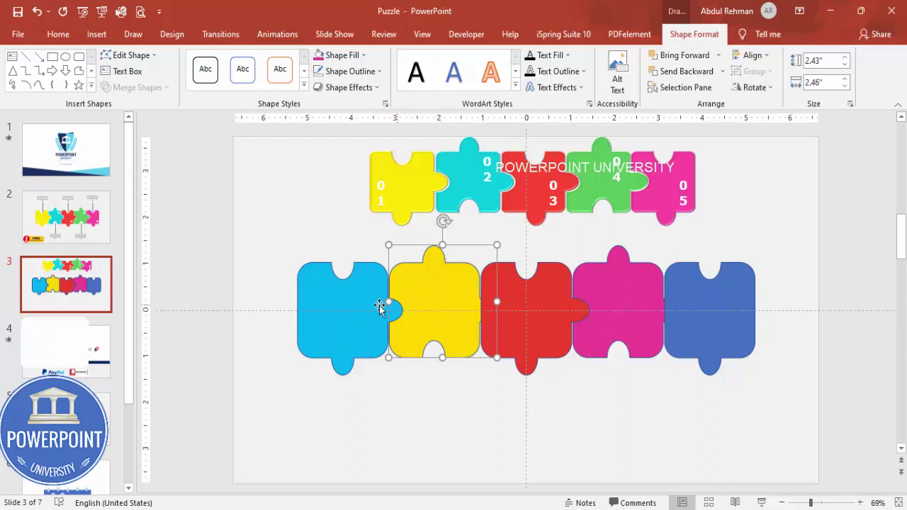
left_click(314, 305)
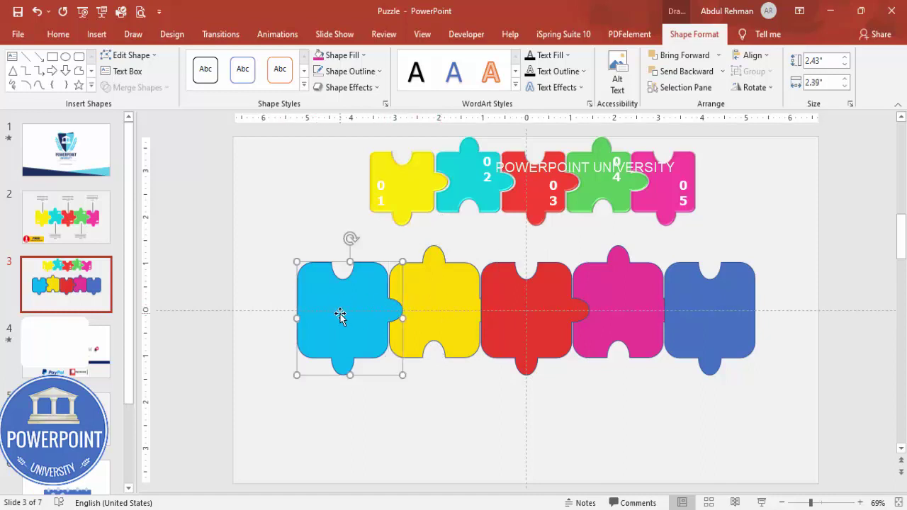
left_click_drag(355, 314, 345, 300)
left_click(440, 284, "shift")
left_click(163, 88)
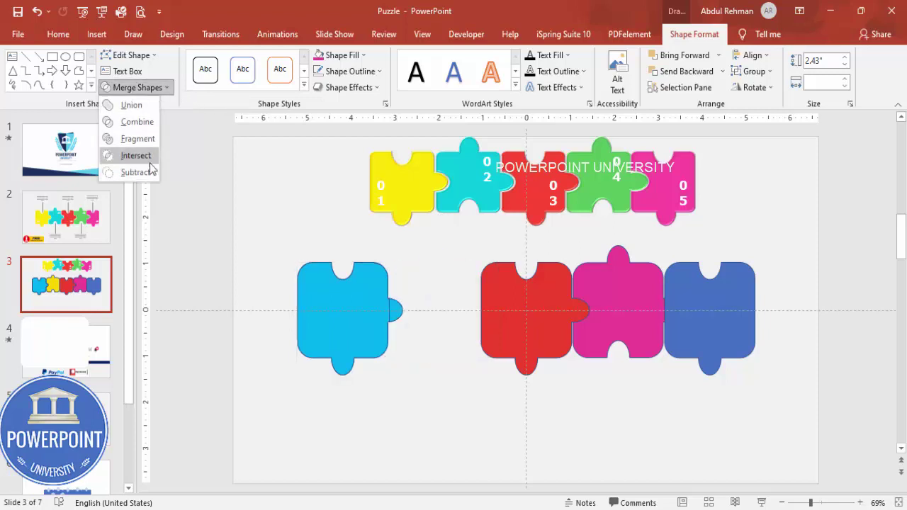
- After a trial selection, nudge the yellow piece into its place in the row
left_click(288, 303)
left_click(419, 419)
left_click(425, 291)
left_click(340, 298, "shift")
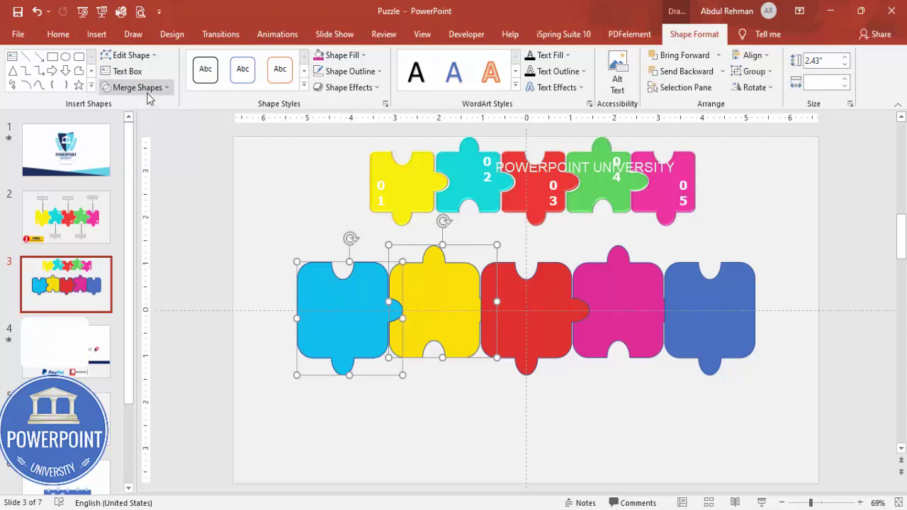
left_click(142, 87)
left_click(367, 310)
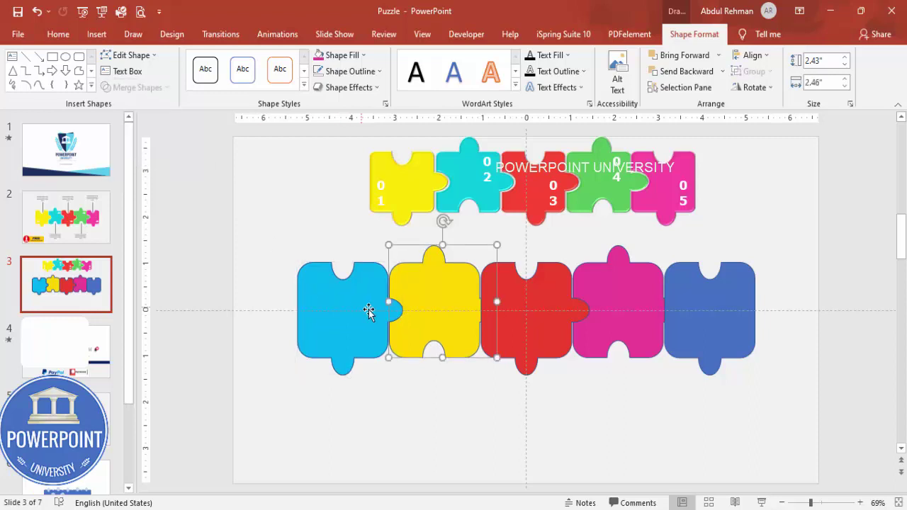
left_click_drag(432, 300, 446, 354)
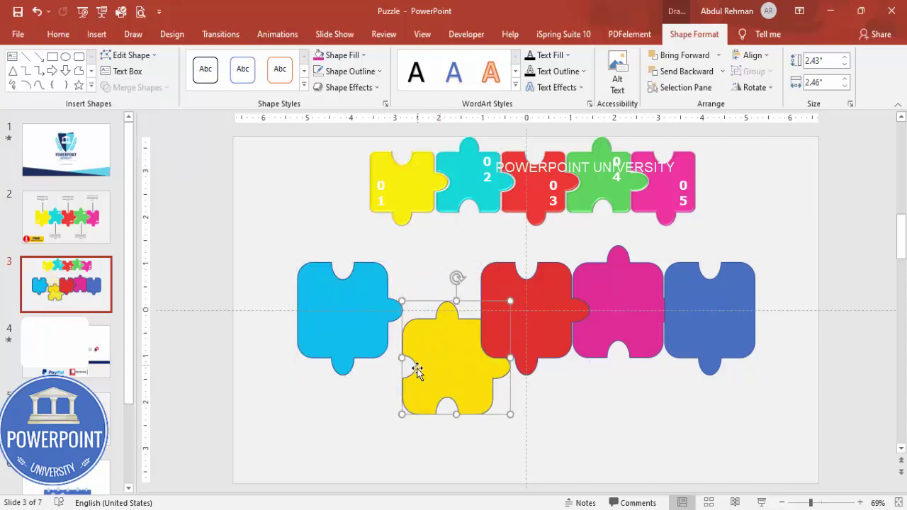
key("ctrl+z")
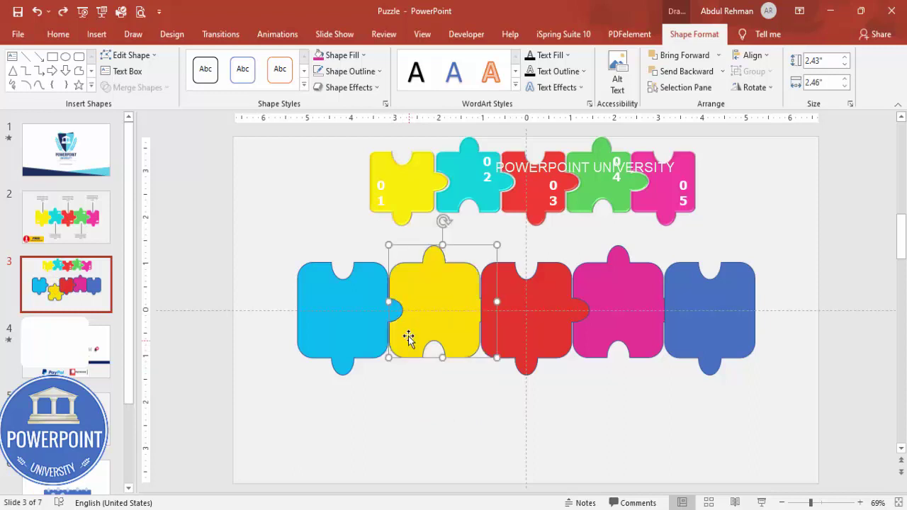
left_click(492, 414)
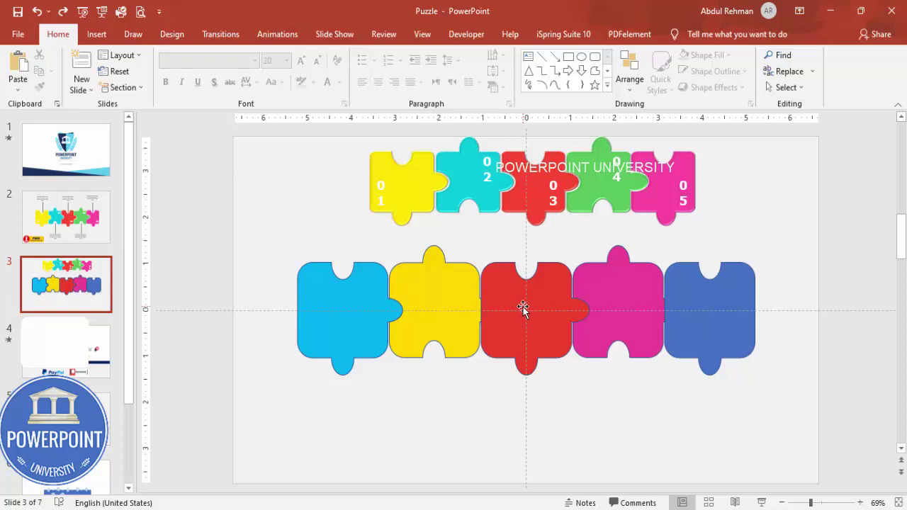
left_click(453, 294)
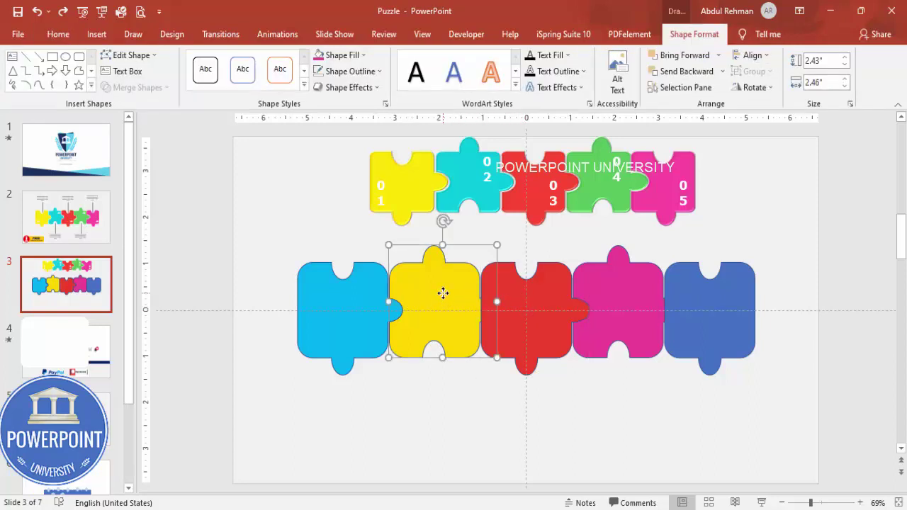
mouse_move(444, 292)
left_mouse_down()
mouse_move(458, 307)
mouse_move(451, 300)
left_mouse_up()
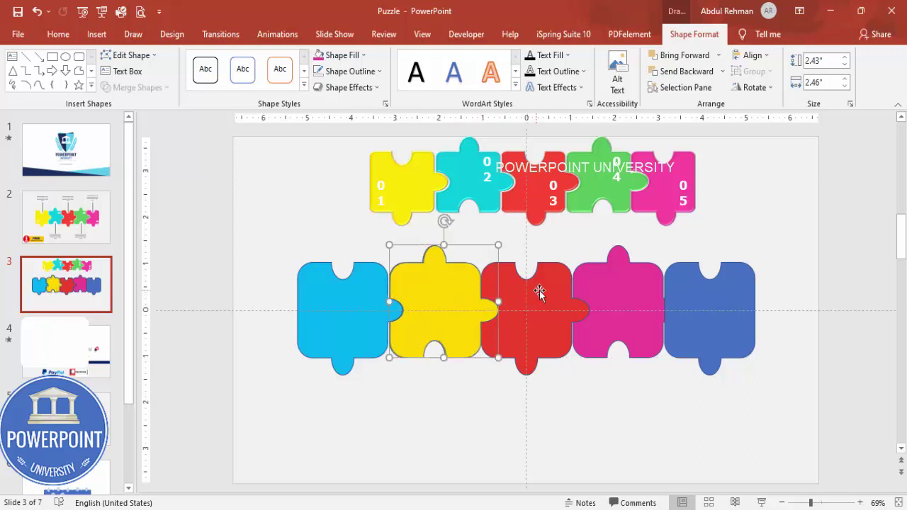
- Subtract the yellow piece from the red one, then place red between yellow and pink
left_click(540, 291)
left_click(458, 287, "shift")
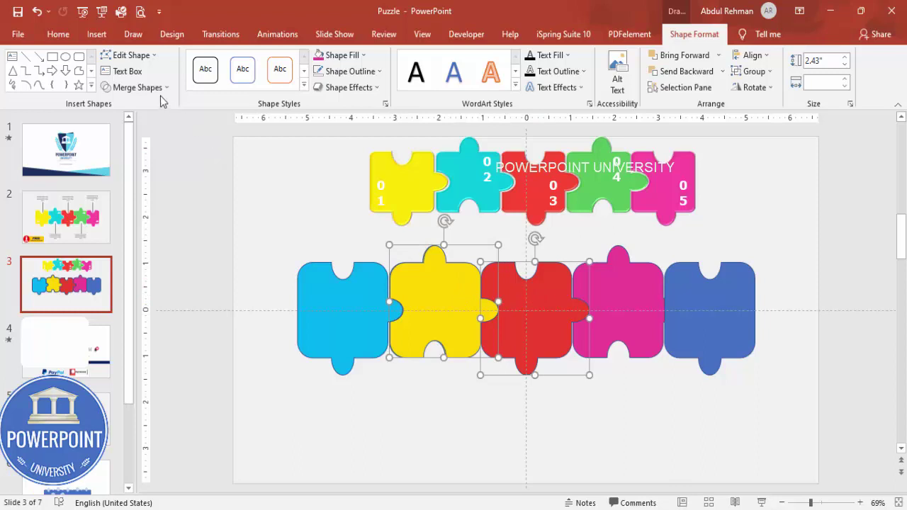
left_click(137, 87)
left_click(141, 175)
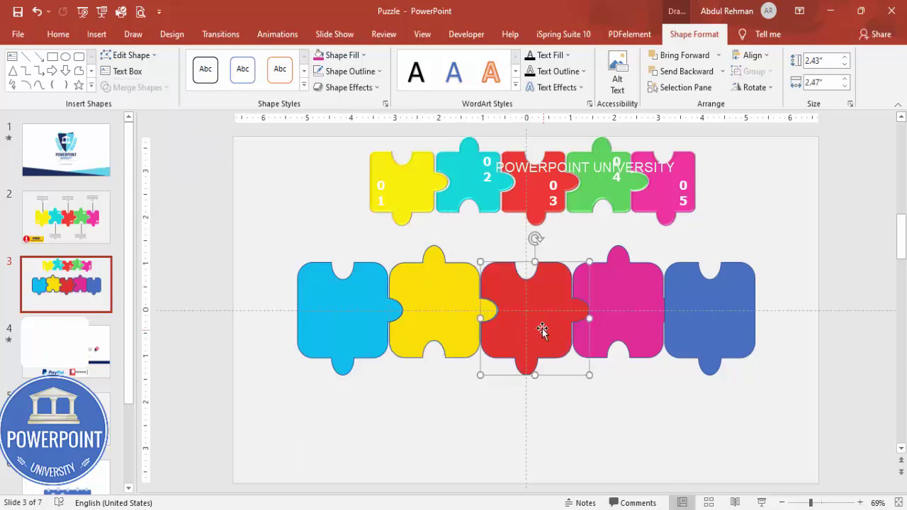
left_click_drag(519, 330, 545, 350)
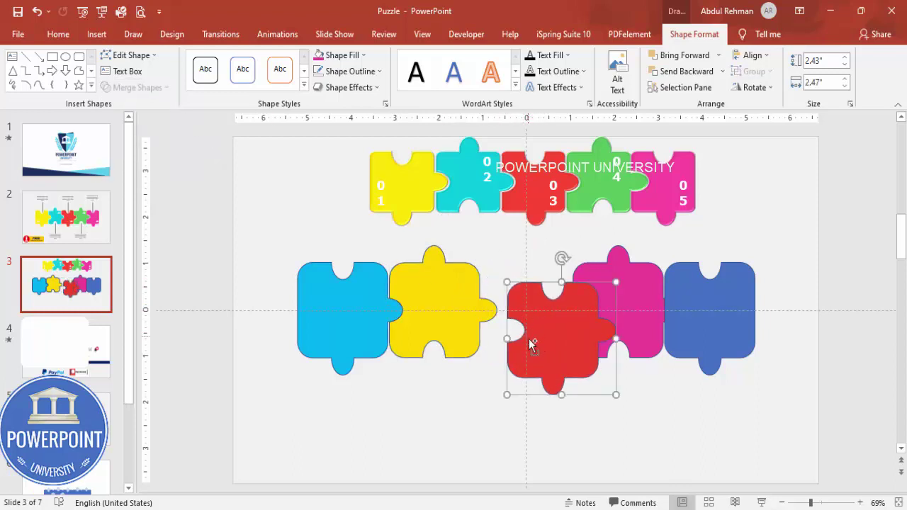
key("ctrl+z")
left_click_drag(562, 307, 551, 300)
- Subtract red's tab from the pink piece and pink's tab from the blue piece
left_click(631, 297, "shift")
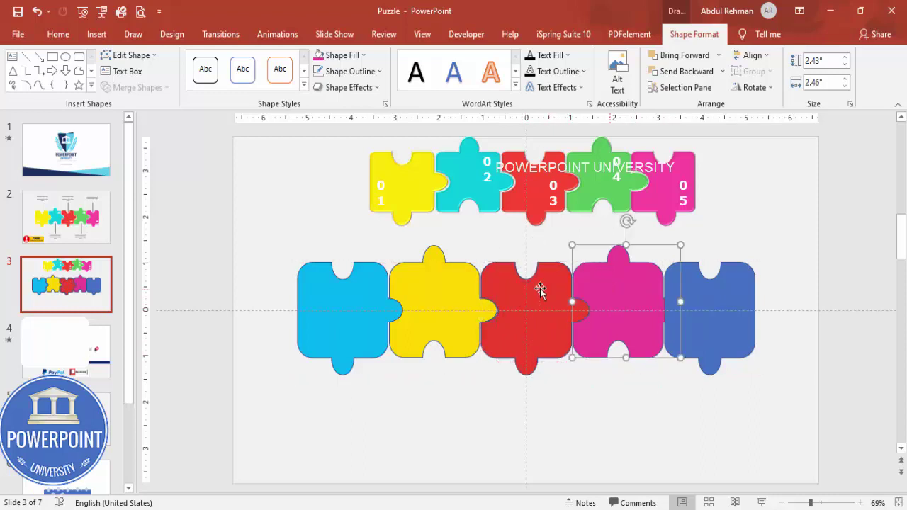
left_click(161, 87)
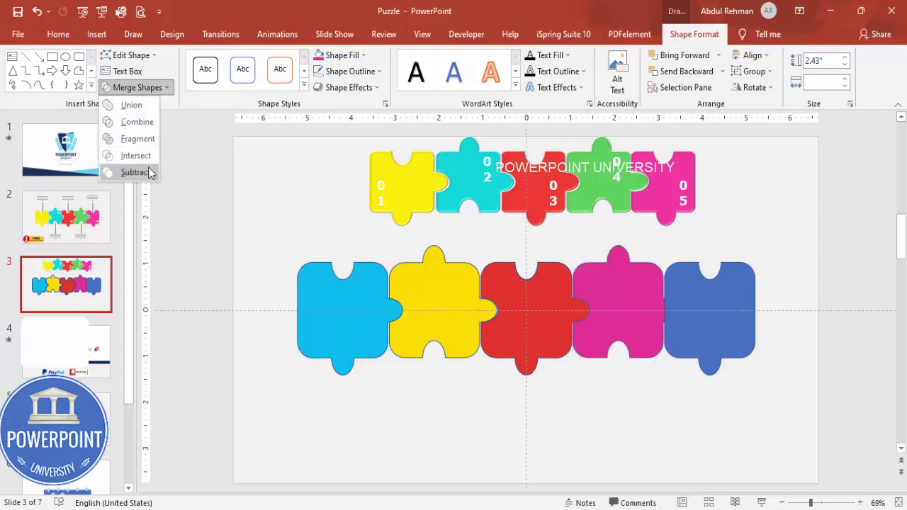
left_click(149, 172)
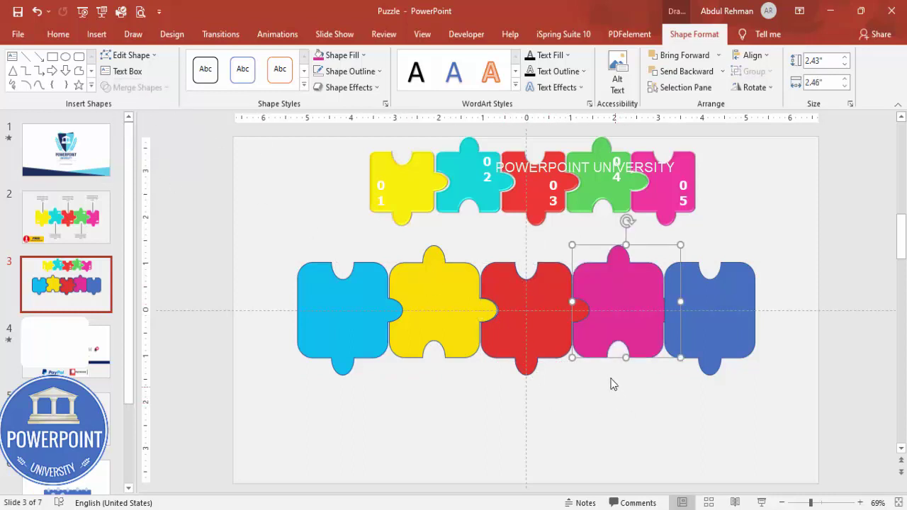
left_click_drag(632, 336, 626, 318)
left_click(696, 312, "shift")
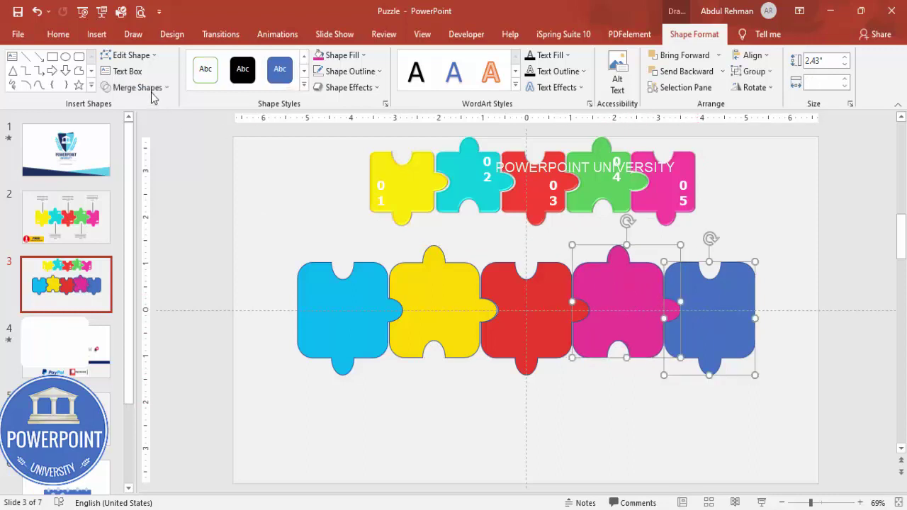
left_click(151, 94)
left_click(136, 172)
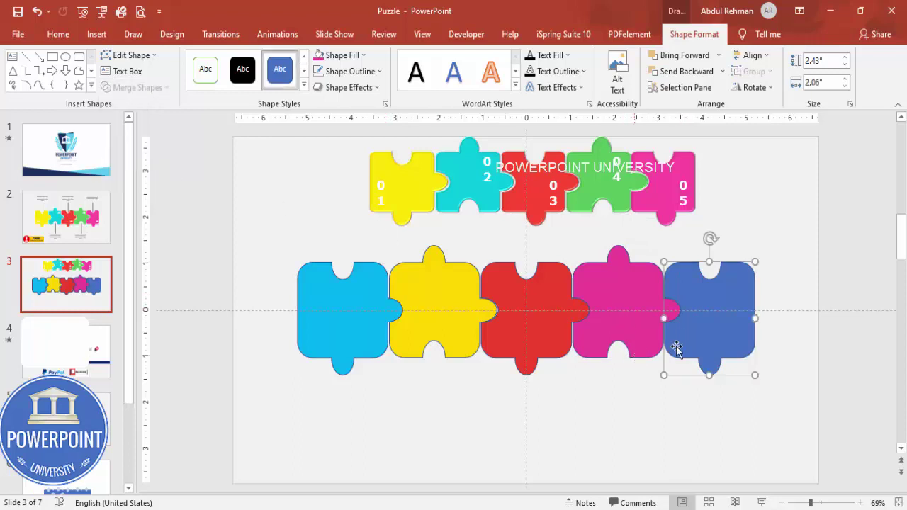
- Check each of the five new pieces, then select the row and the top numbered puzzle
left_click(619, 402)
left_click(619, 314)
left_click(708, 323)
left_click(517, 320)
left_click(435, 312)
left_click(338, 316)
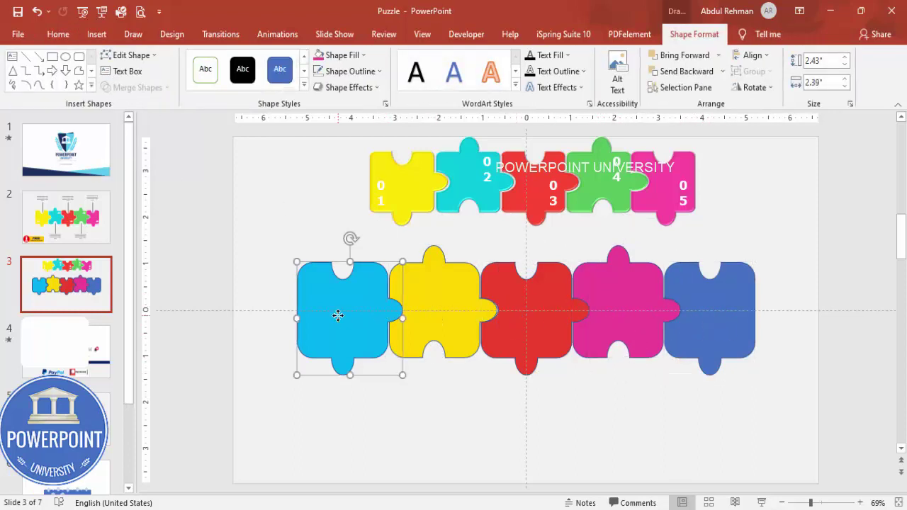
left_click(530, 404)
left_click_drag(819, 407, 314, 263)
left_click(673, 178)
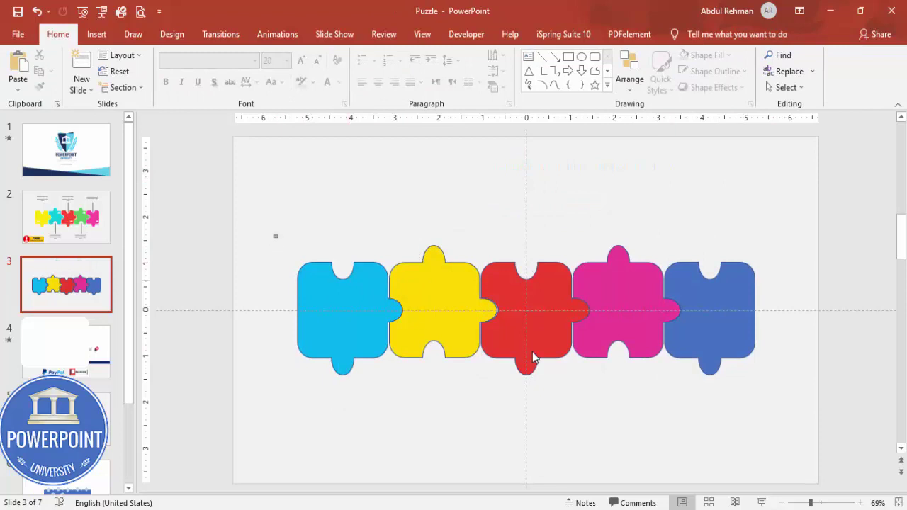
- Remove the outlines from all five puzzle pieces
left_click_drag(274, 235, 800, 414)
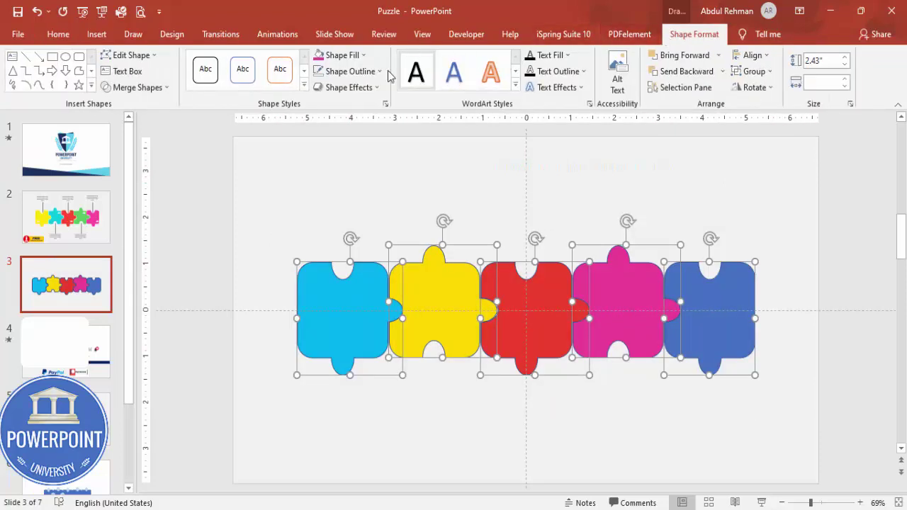
left_click(350, 71)
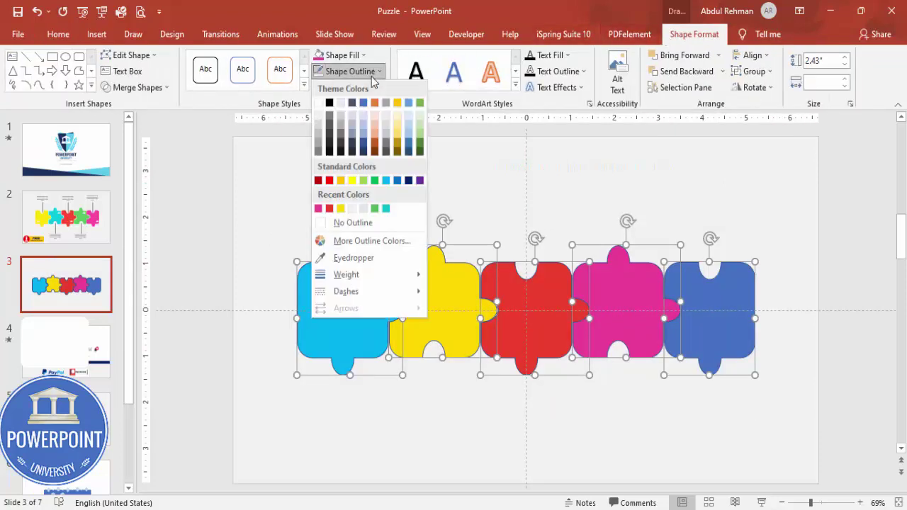
left_click(364, 224)
- Give the five pieces a raised top bevel of 11 pt width and 6 pt height
right_click(578, 283)
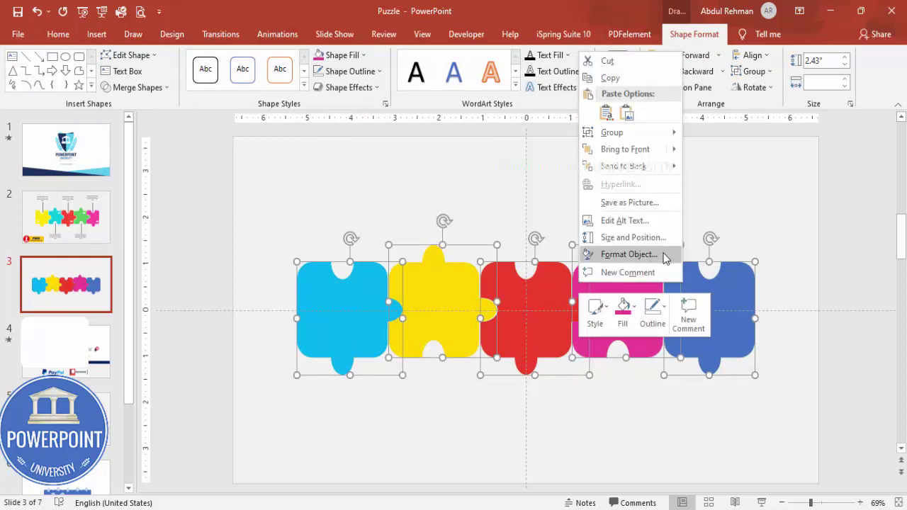
left_click(664, 256)
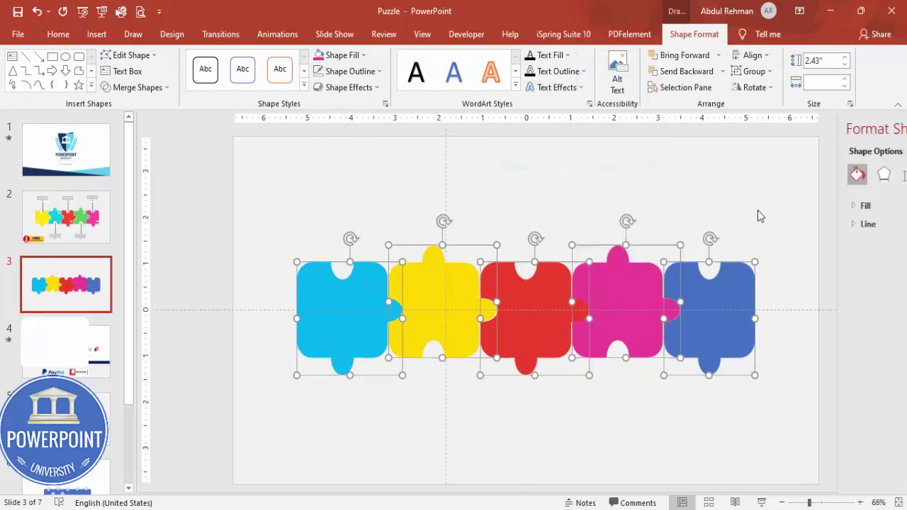
left_click(766, 181)
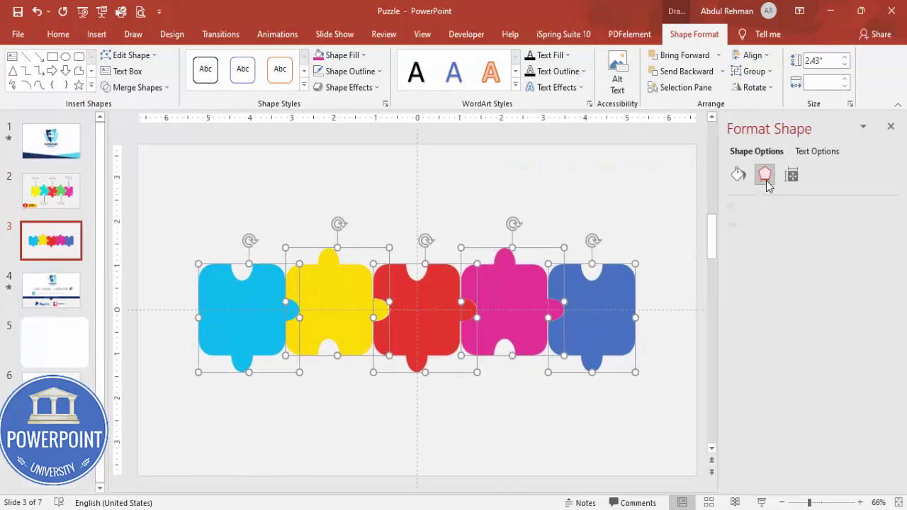
left_click(797, 278)
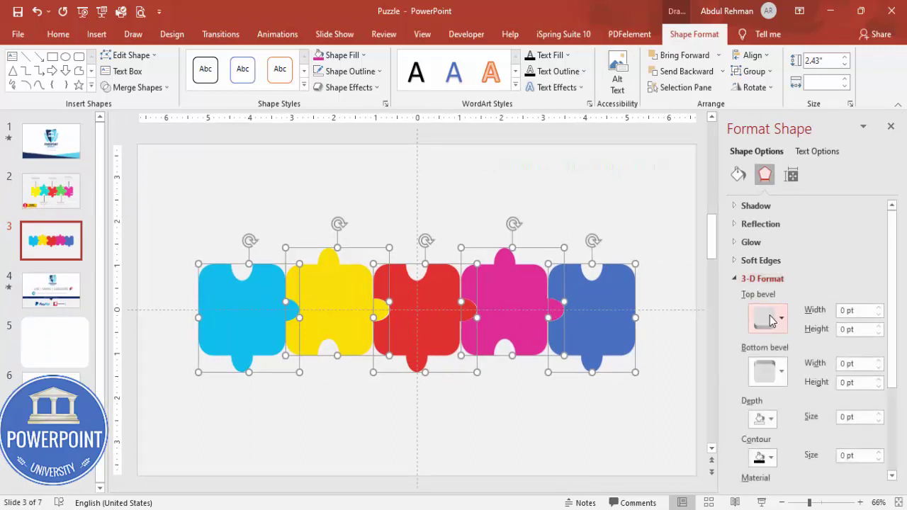
left_click(768, 317)
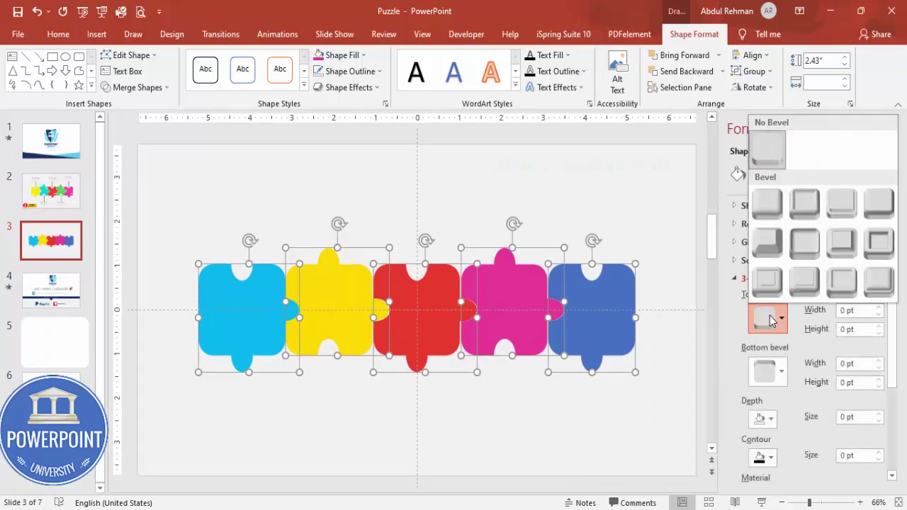
left_click(846, 207)
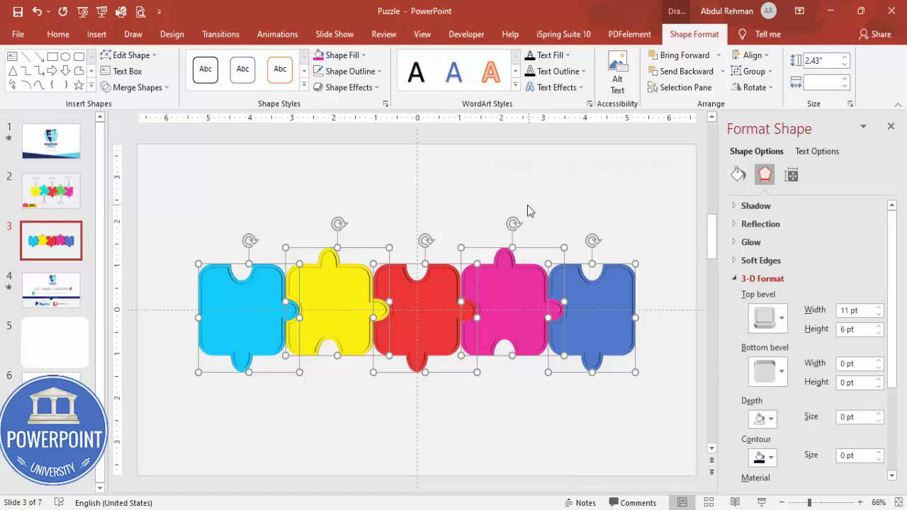
left_click(588, 198)
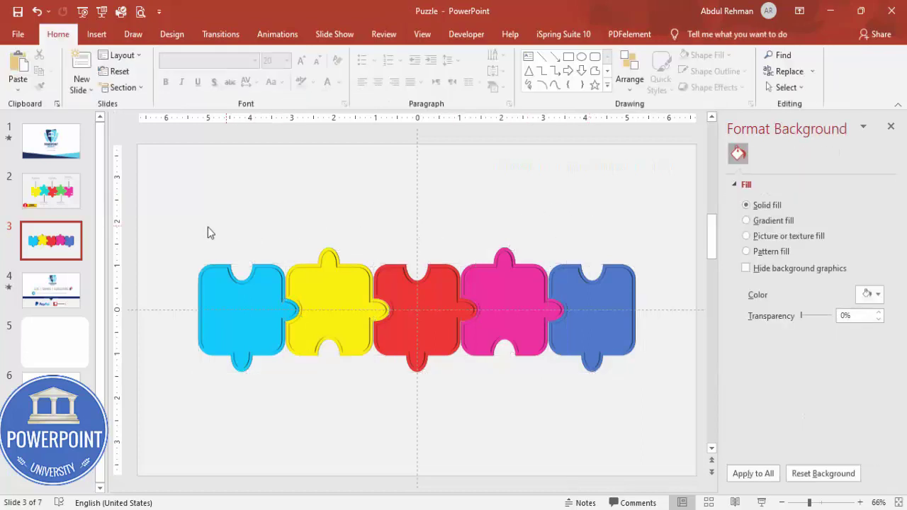
- Add a bold 28 pt '01' label at the lower left of the cyan piece
left_click(97, 34)
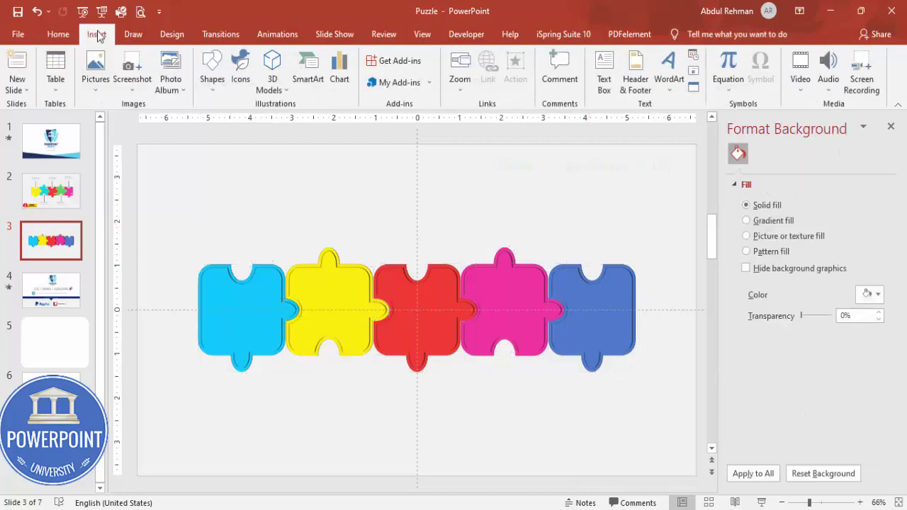
left_click(605, 71)
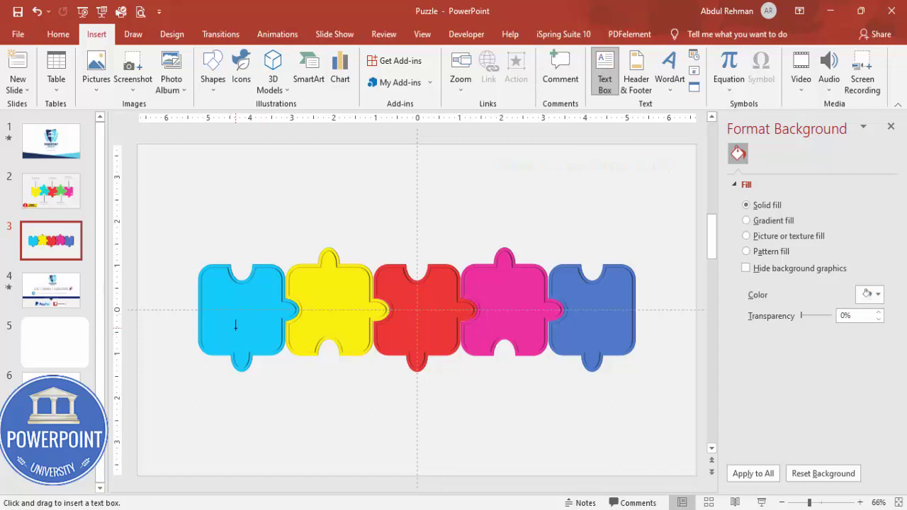
left_click_drag(234, 323, 271, 342)
type("01")
left_click(261, 323)
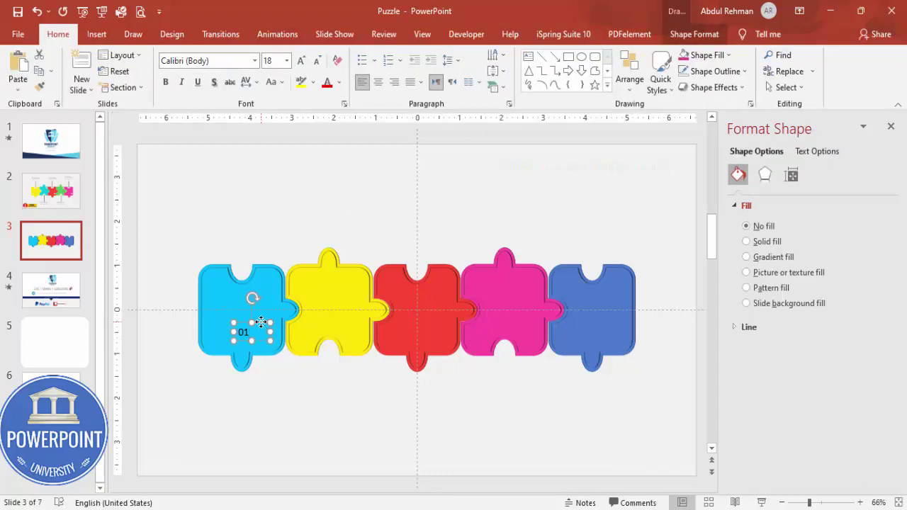
left_click(165, 82)
left_click(301, 61)
left_click(301, 60)
left_click(301, 60)
left_click_drag(257, 322, 367, 270)
- Duplicate the 01 label onto the other pieces, right-aligning the copies on top corners
key("ctrl+d")
left_click(395, 81)
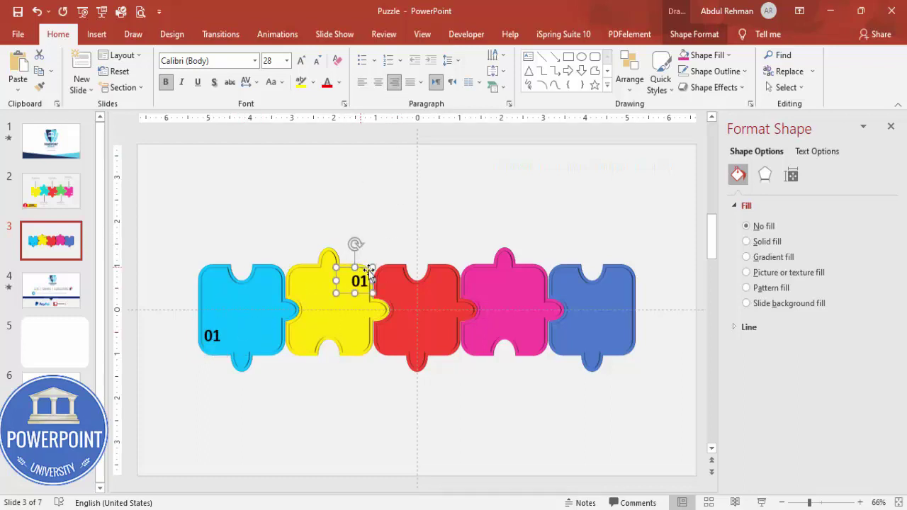
left_click_drag(365, 268, 540, 277)
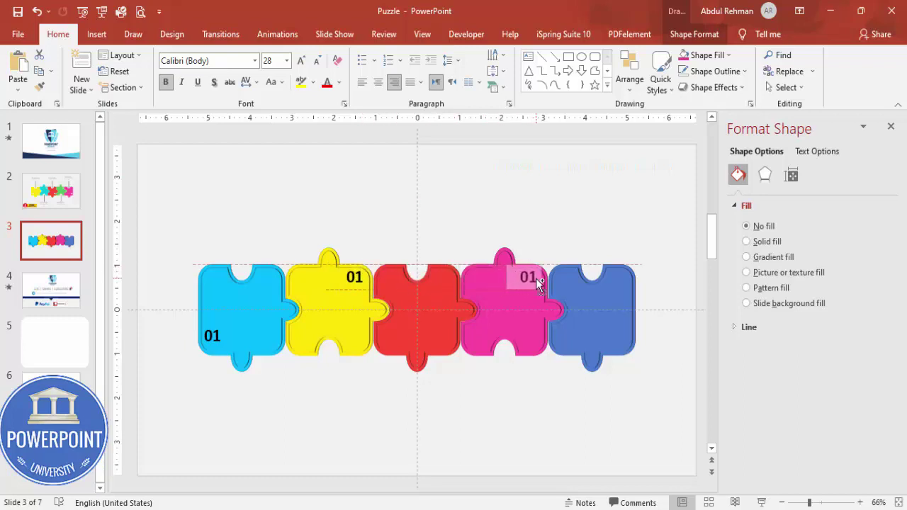
left_click(225, 325)
left_click_drag(226, 326, 578, 340)
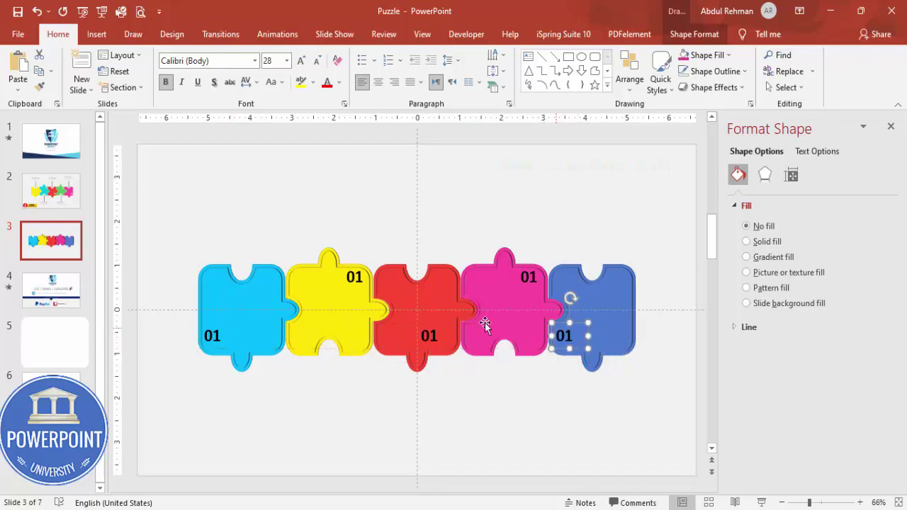
left_click(437, 322)
left_click_drag(437, 319, 396, 322)
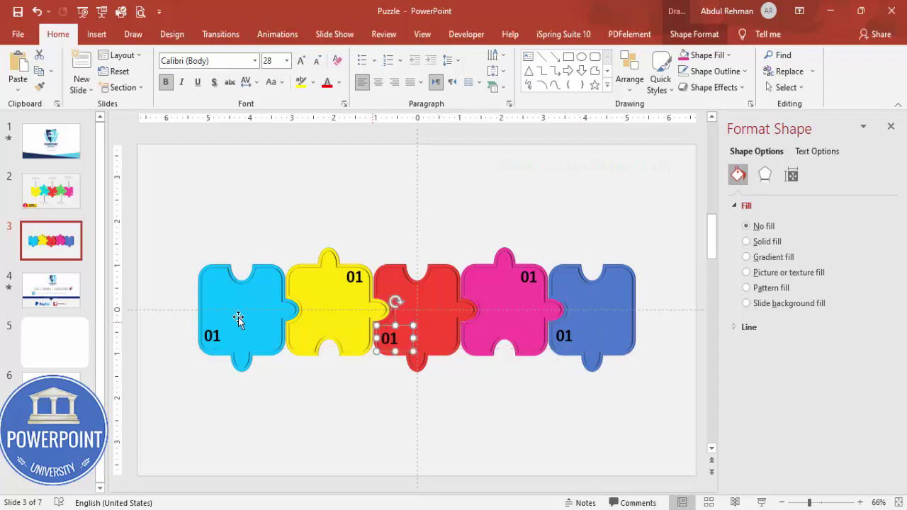
- Renumber the copied labels 02, 03, 04 and 05
left_click(356, 282)
key("Delete")
left_click(405, 336)
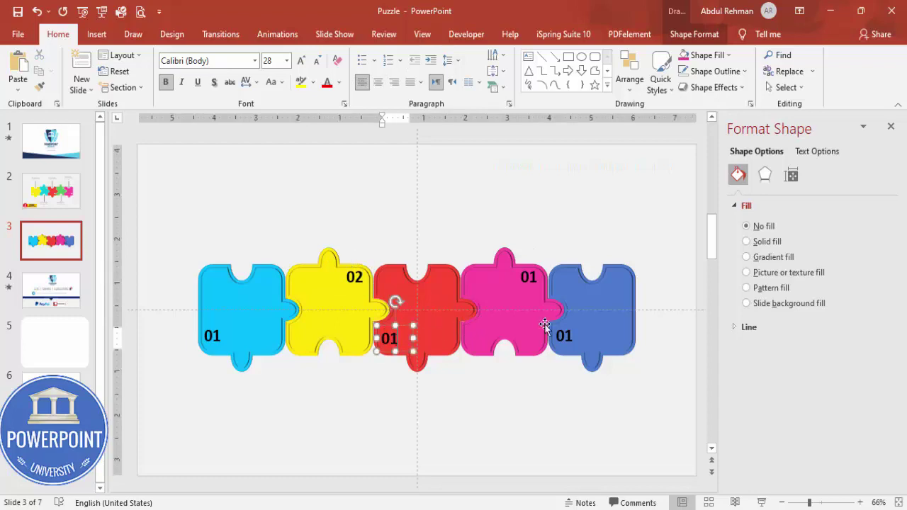
left_click(538, 278)
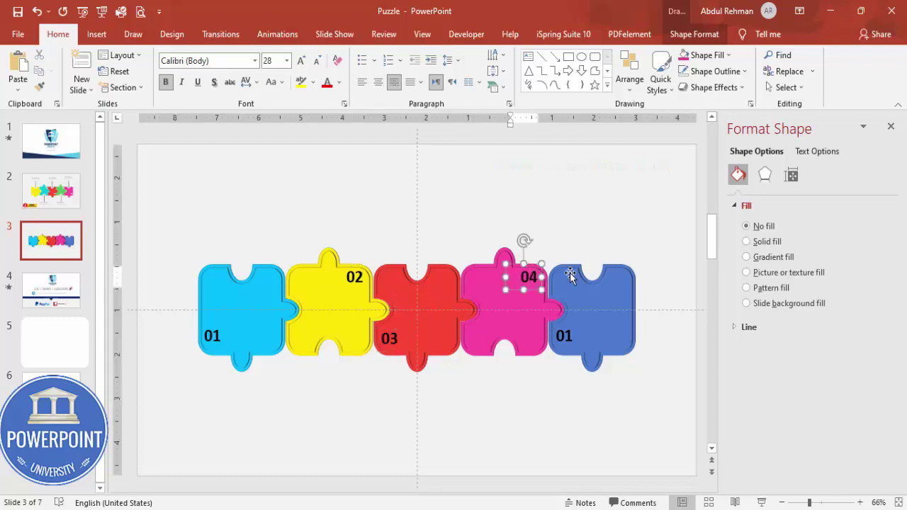
double_click(568, 347)
type("05")
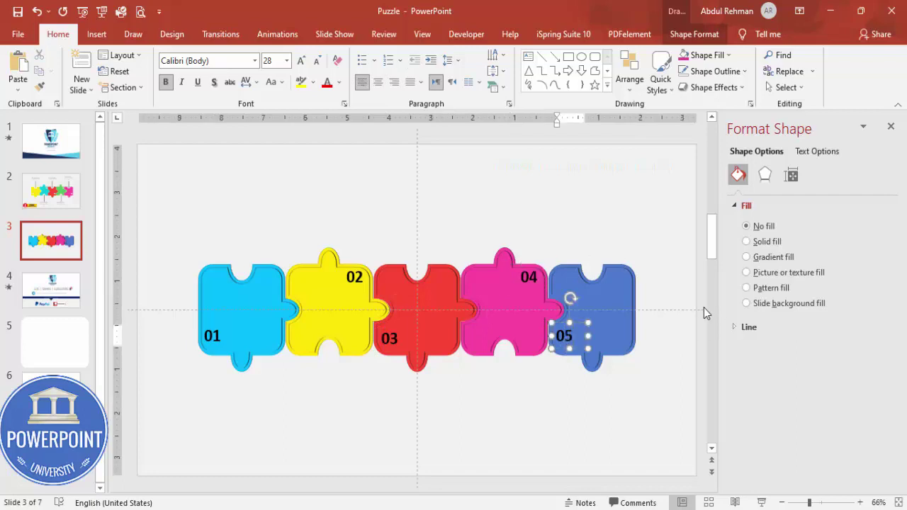
- Group each puzzle piece with its number label
left_click_drag(173, 240, 307, 418)
left_click(347, 315)
left_click(354, 283, "shift")
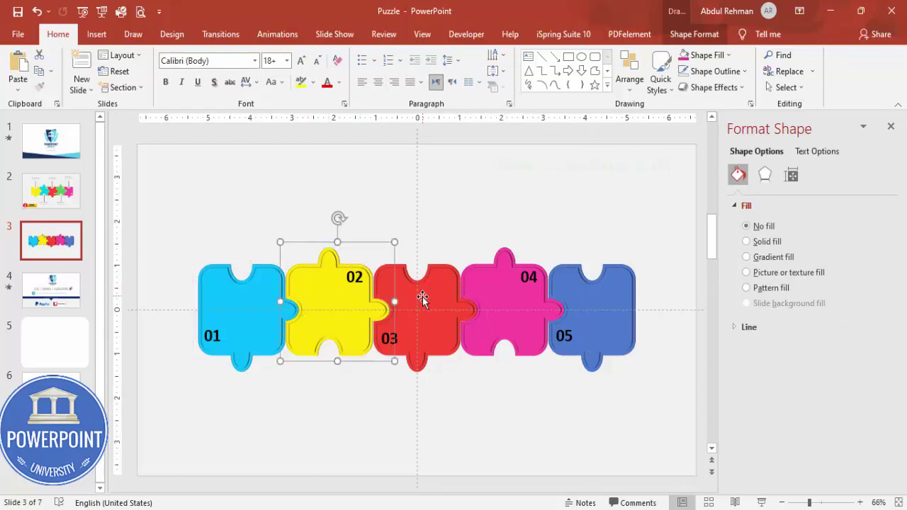
left_click(422, 297)
left_click(397, 339, "shift")
key("ctrl+g")
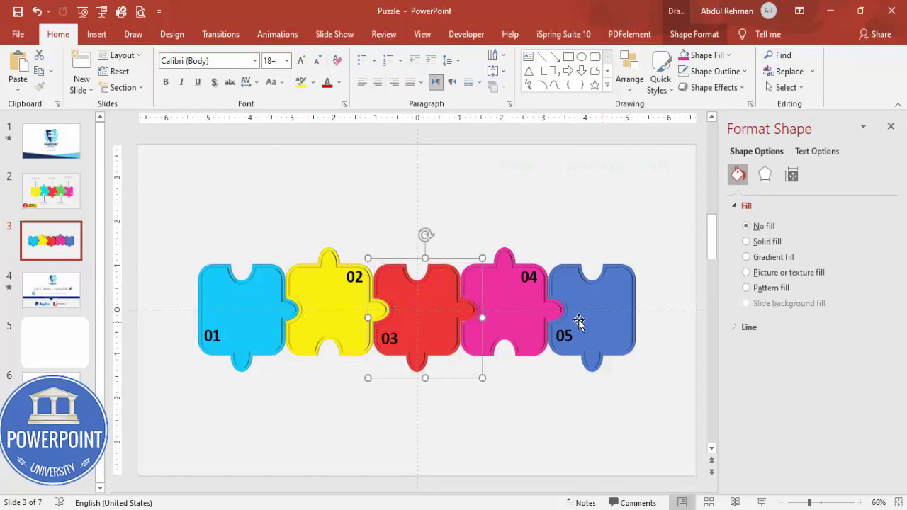
left_click(525, 312)
left_click(529, 277, "shift")
key("ctrl+g")
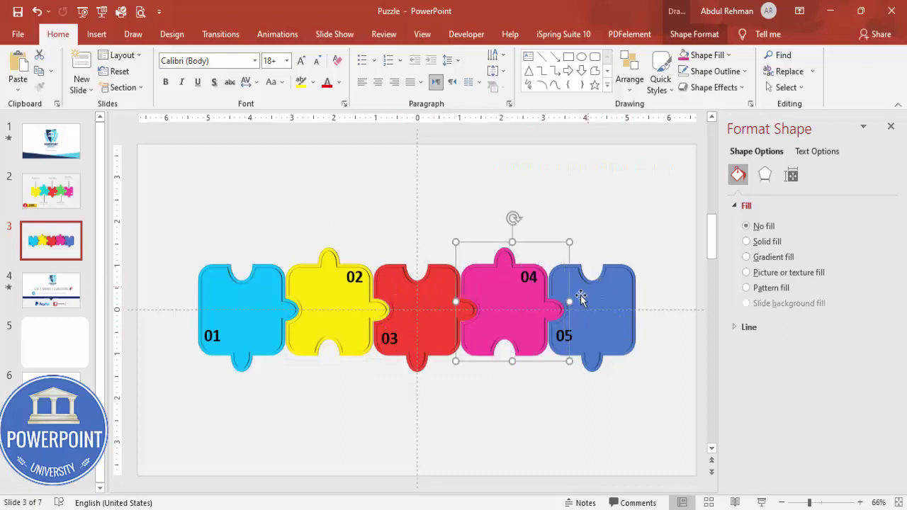
left_click(577, 331)
left_click(577, 331, "shift")
key("ctrl+g")
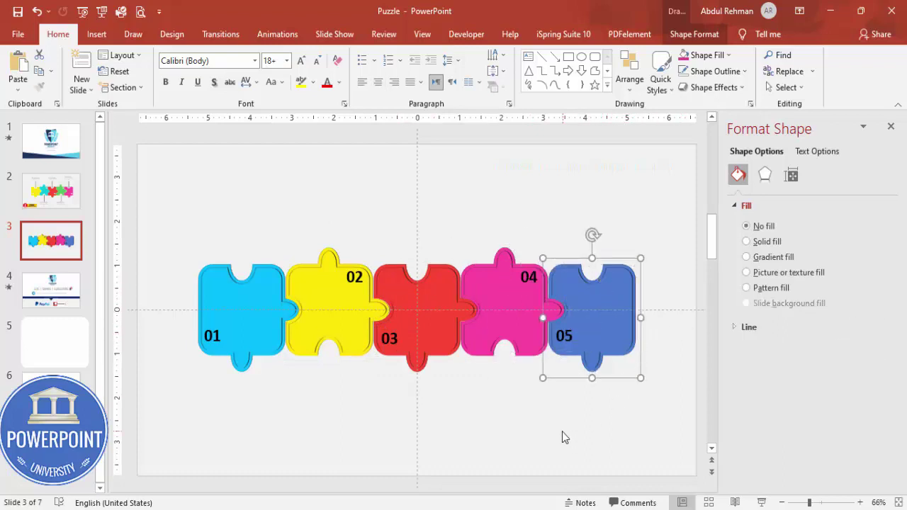
left_click(557, 430)
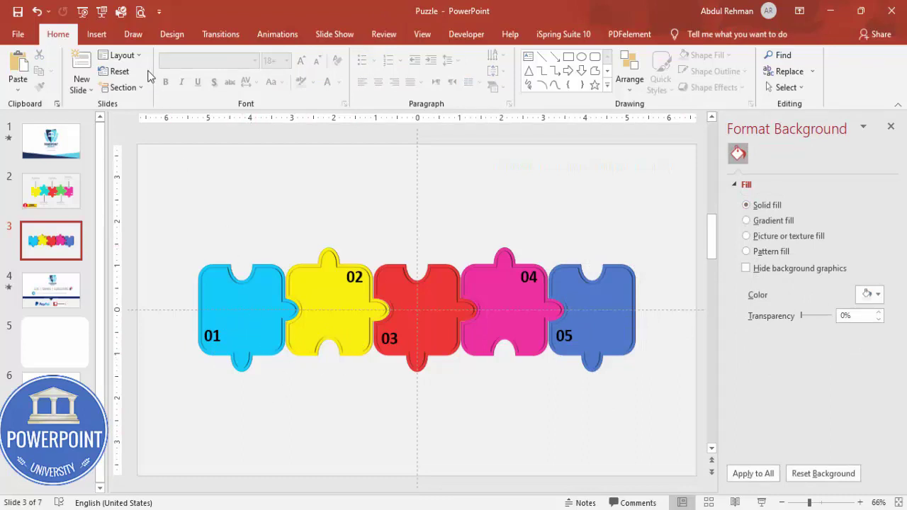
- Add a centred 'Add detail text here' caption below piece 01
left_click(94, 34)
left_click(605, 71)
left_click_drag(209, 225, 278, 248)
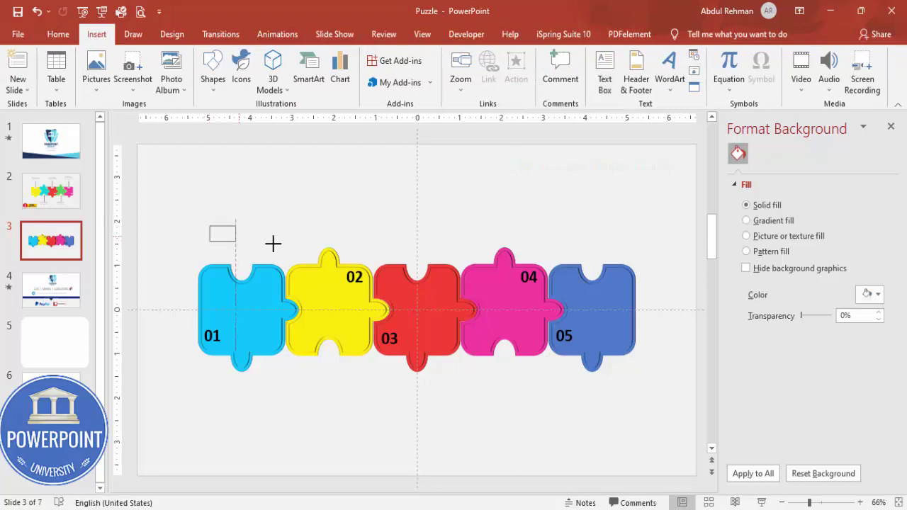
type("Add detail text here")
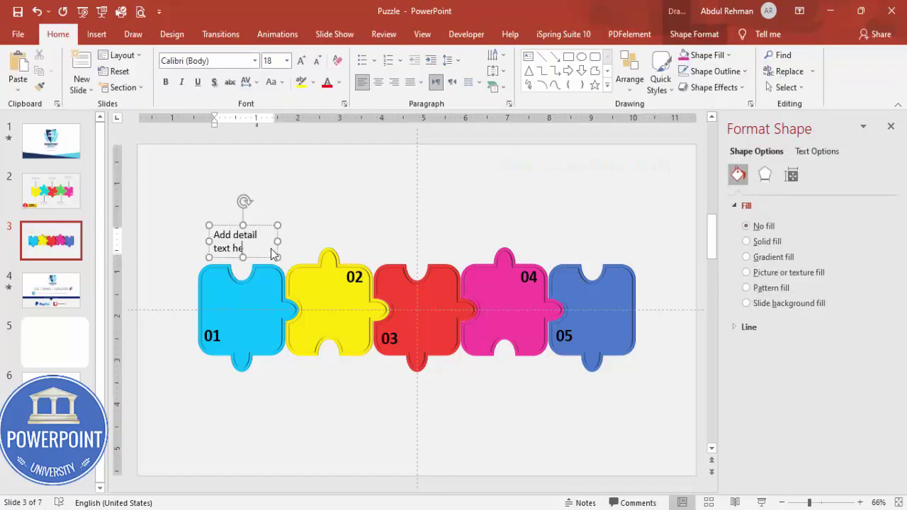
left_click(263, 232)
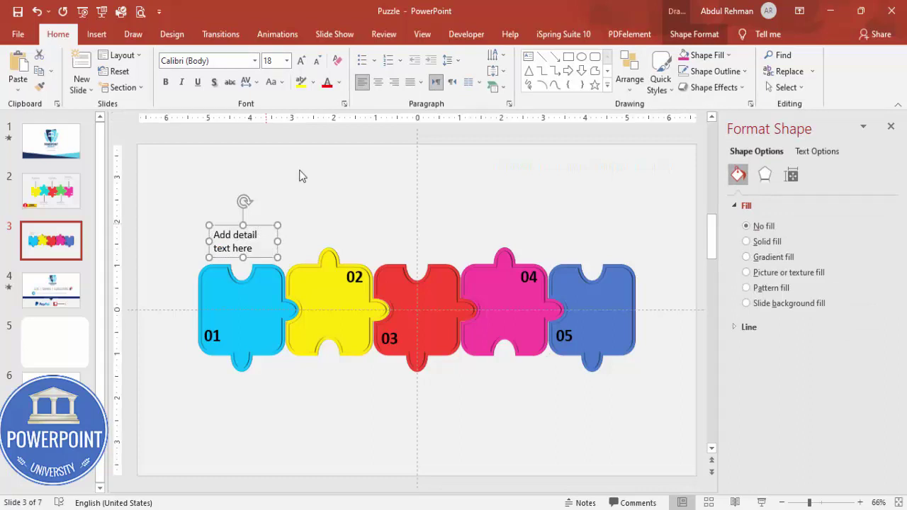
left_click(378, 83)
left_click_drag(259, 229, 359, 214)
- Copy the caption above pieces 02 and 04 and below pieces 03 and 05
key("Tab")
left_click_drag(443, 168, 442, 444)
scroll(356, 305, "down", 3)
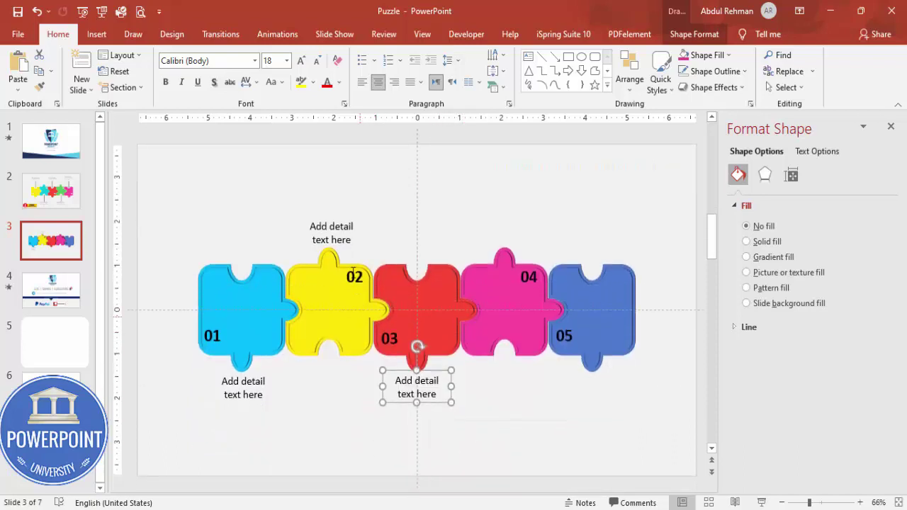
left_click(352, 226)
left_click(346, 217)
left_click_drag(347, 217, 521, 234)
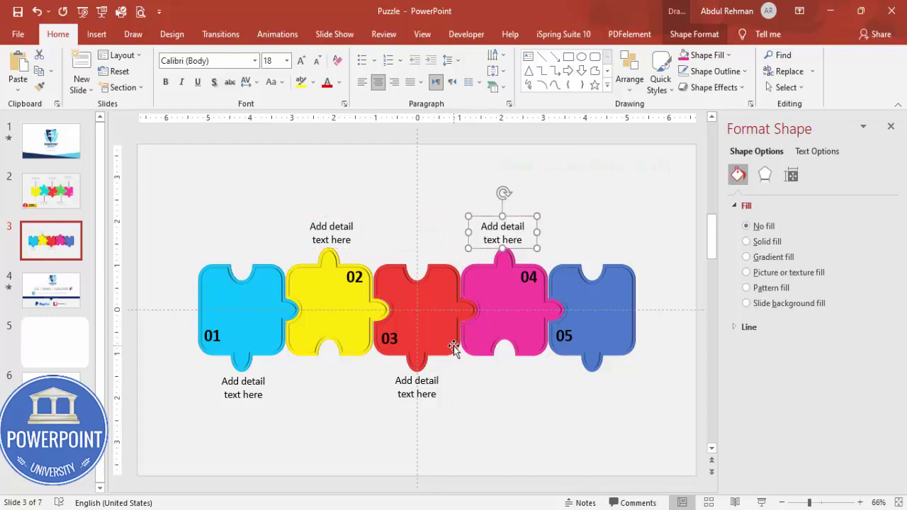
left_click(424, 388)
left_click(440, 371)
left_click_drag(440, 370, 610, 370)
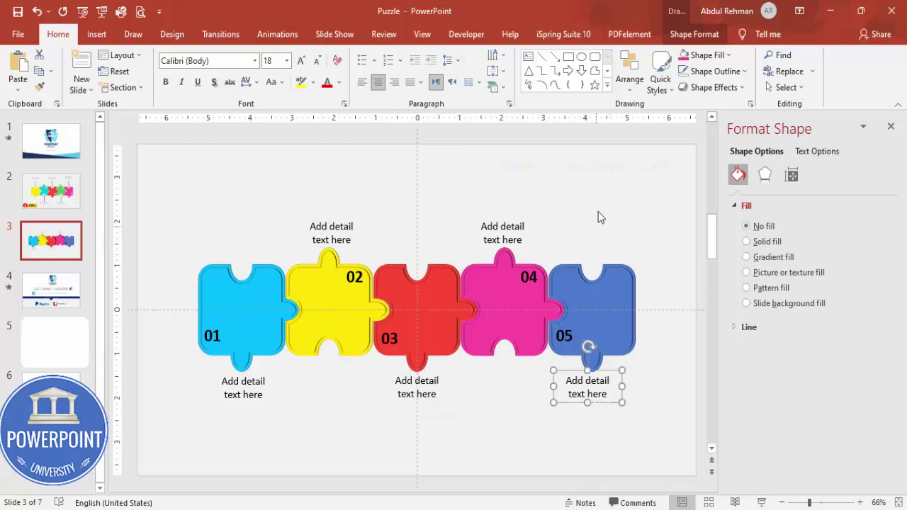